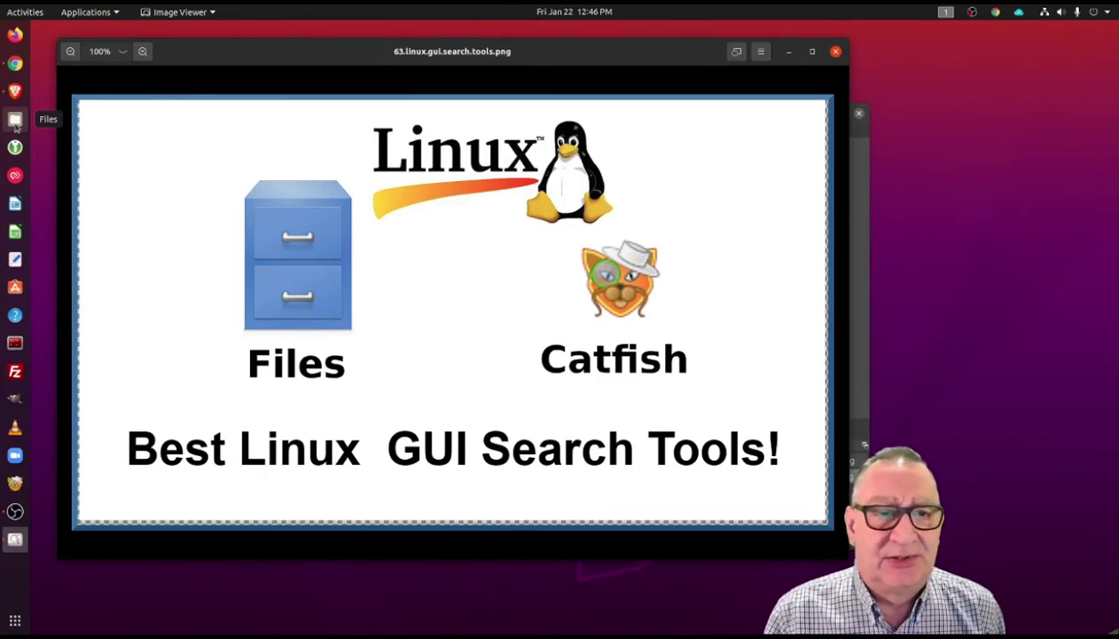
# - Open the Files app and browse the Downloads folder, the Documents folder and its temp subfolder, returning to Documents
pyautogui.click(15, 120)
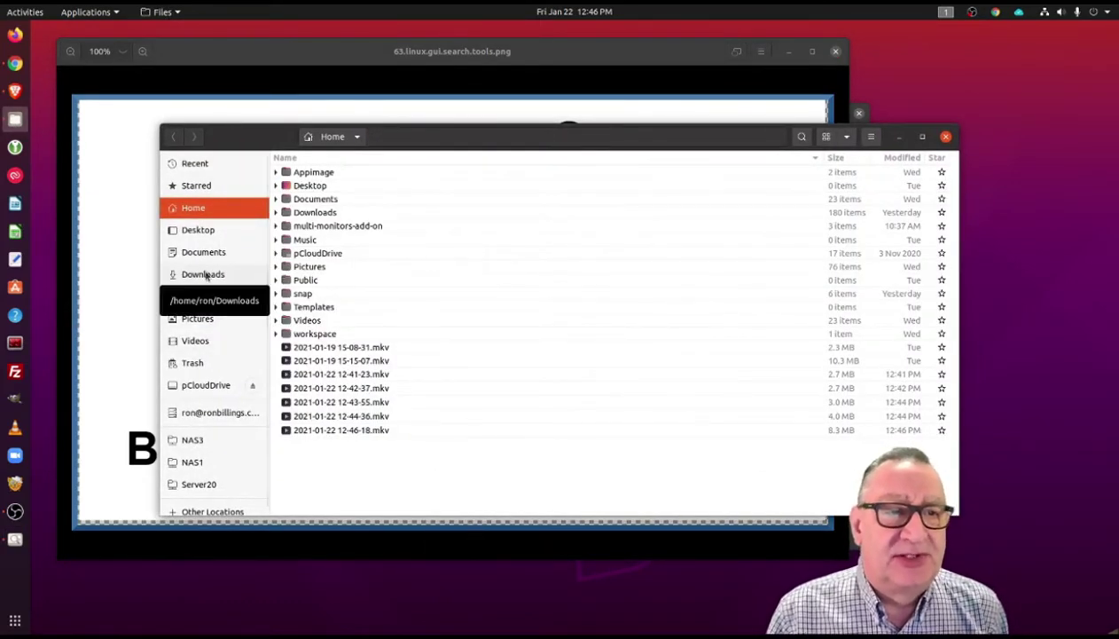
pyautogui.click(204, 274)
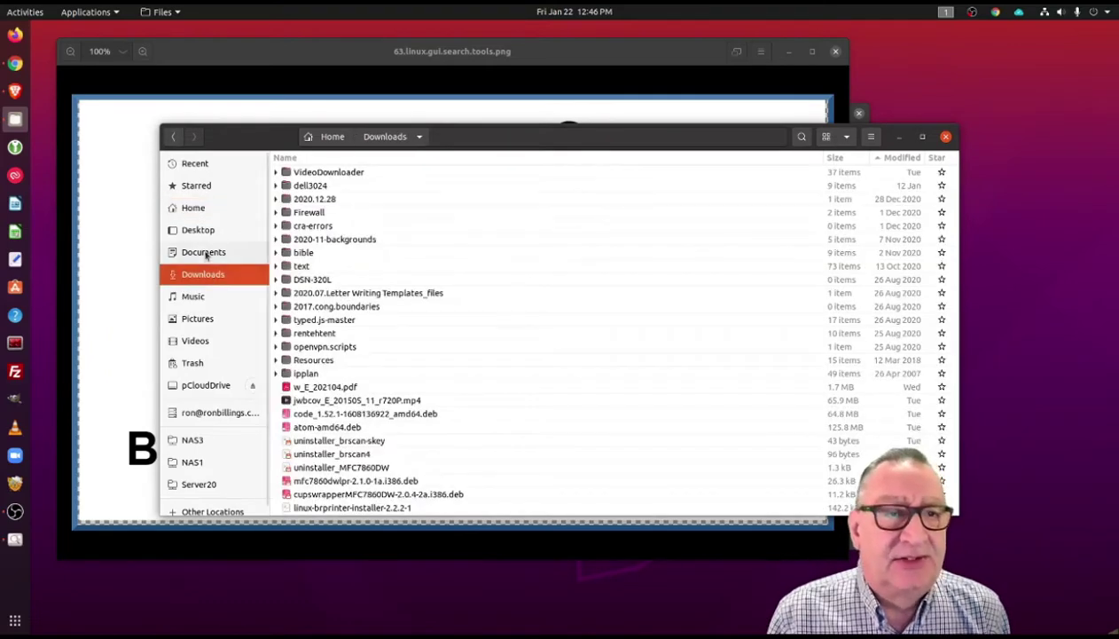
pyautogui.click(200, 252)
pyautogui.doubleClick(349, 400)
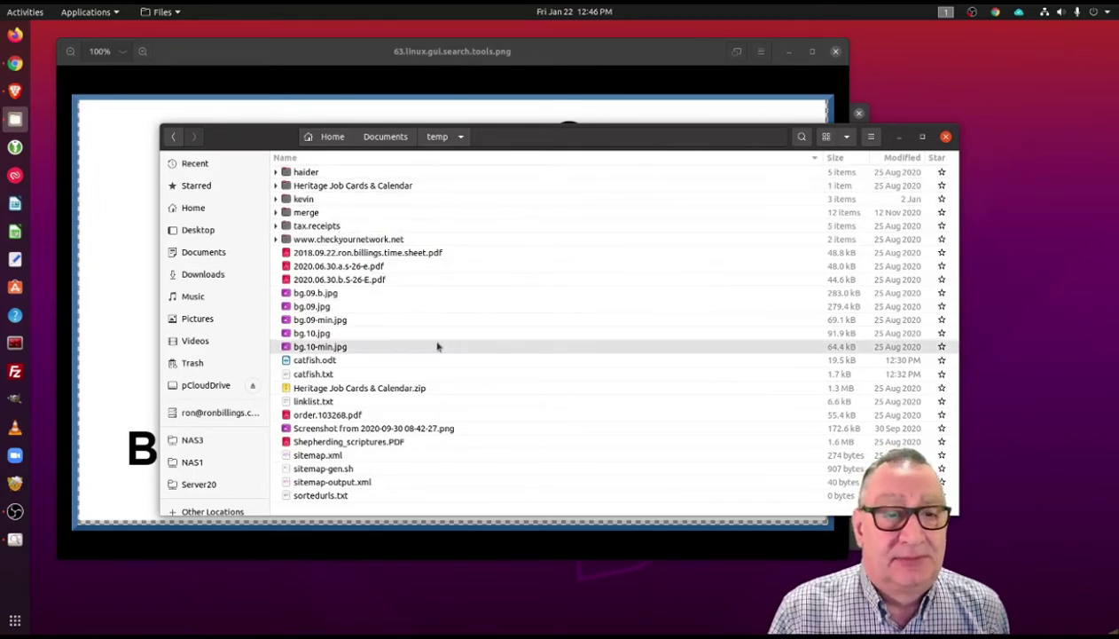
pyautogui.click(171, 137)
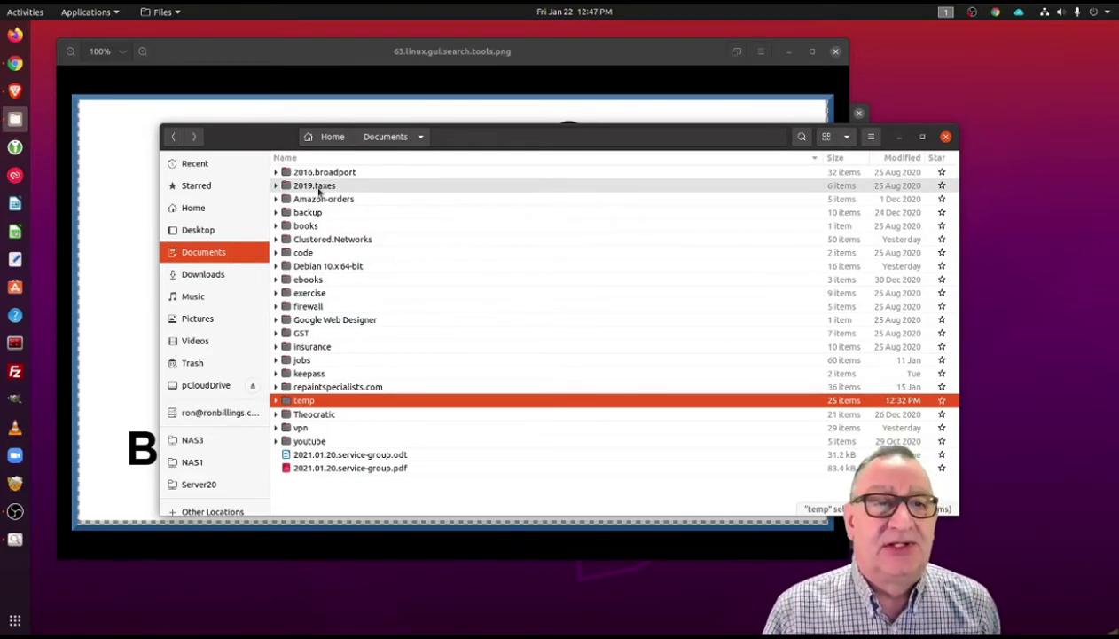
# - Examine the When and What filters of the file search in Documents, and close the file manager
pyautogui.click(803, 141)
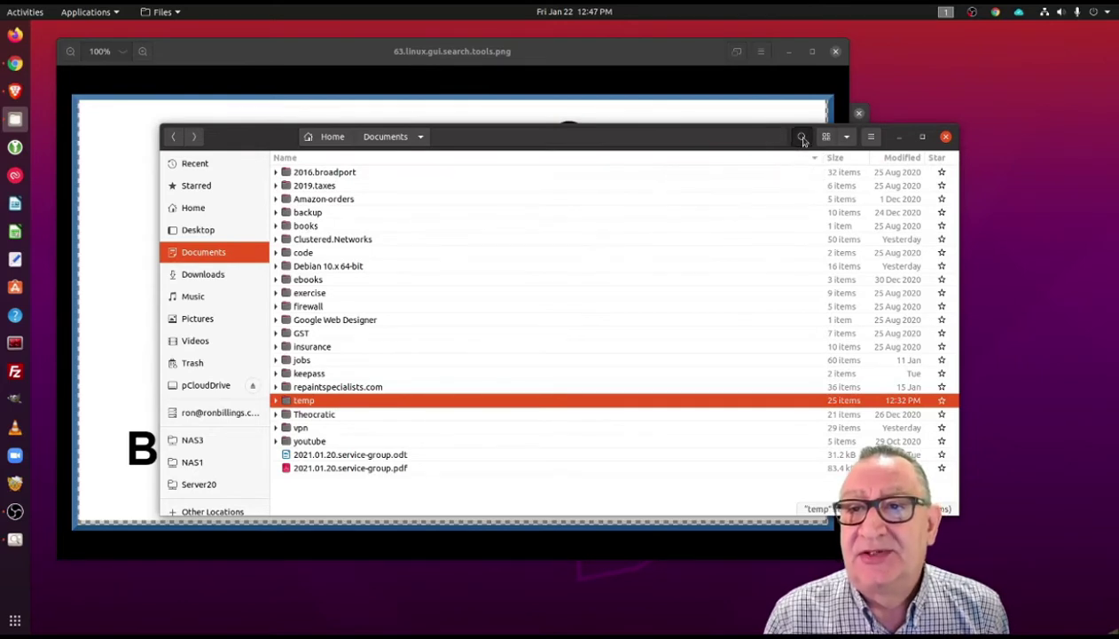
pyautogui.click(777, 138)
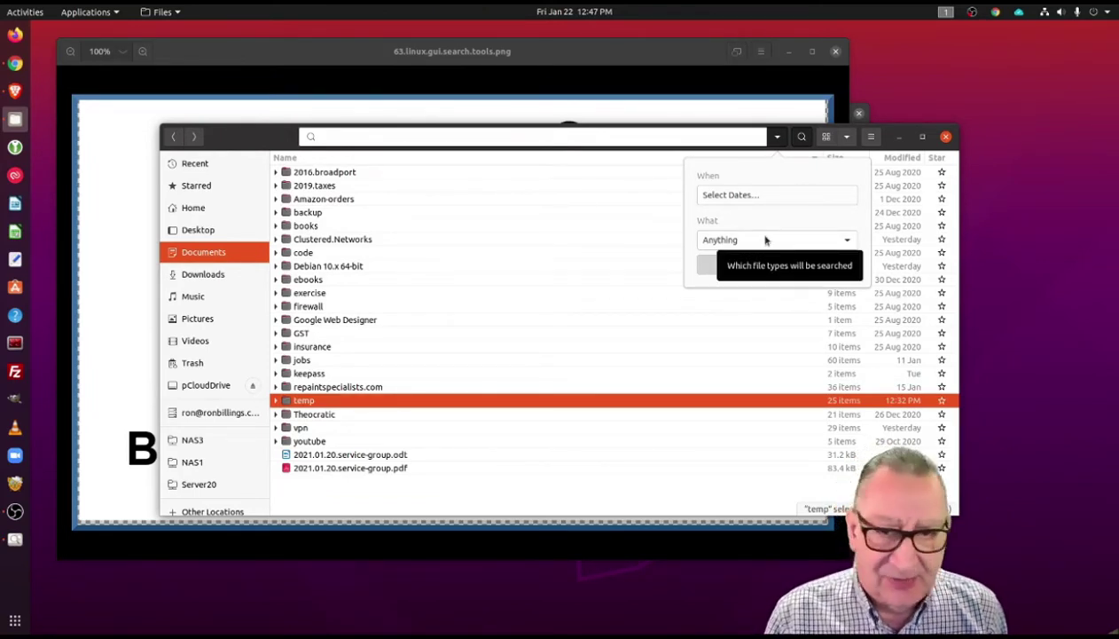
pyautogui.click(247, 144)
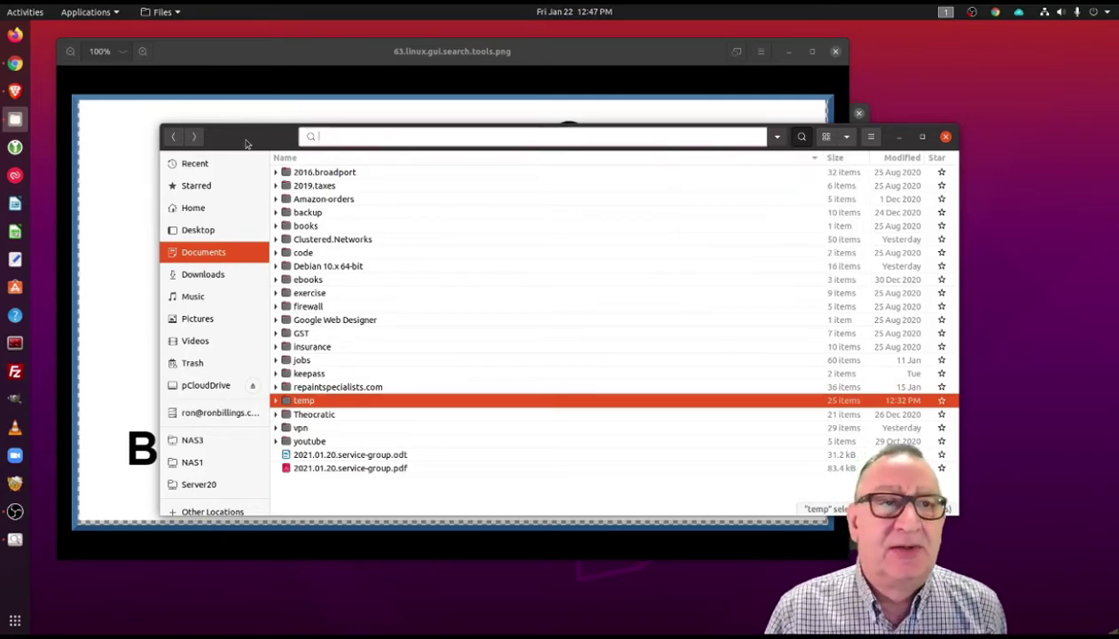
pyautogui.click(946, 138)
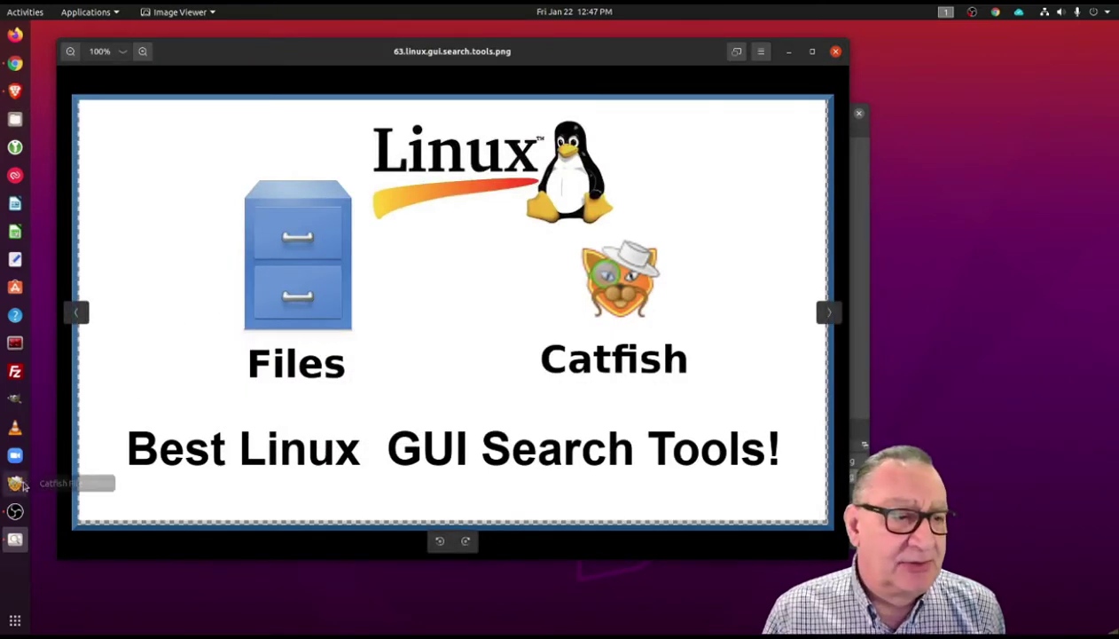
# - Switch to the Brave browser and look through the GNOME wiki page about Files
pyautogui.hotkey('alt', 'Tab')
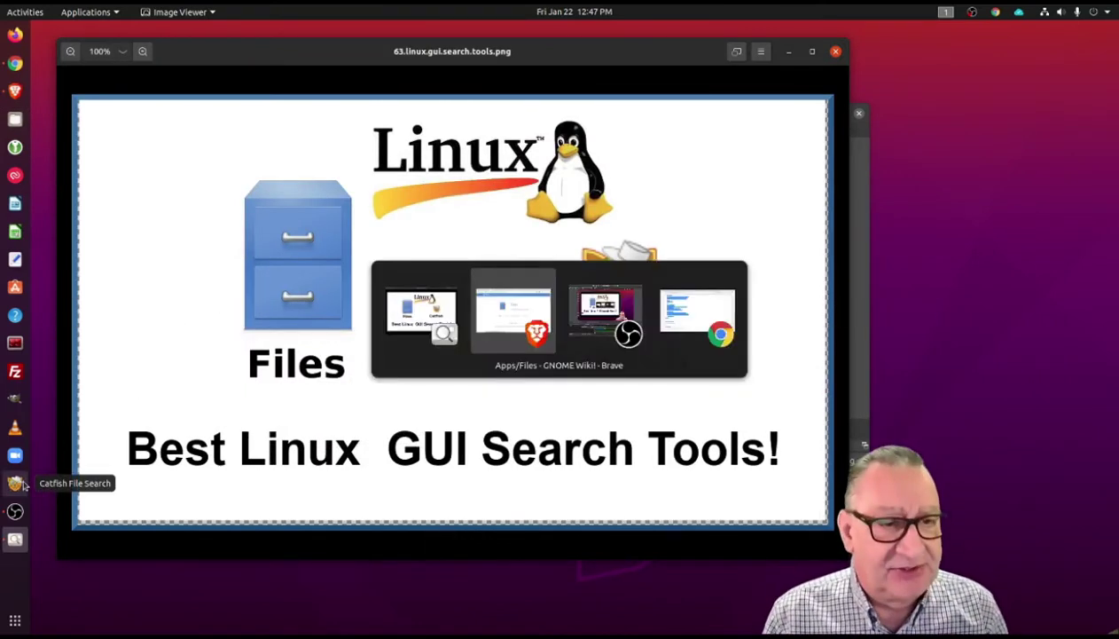
pyautogui.hotkey('alt', 'Tab')
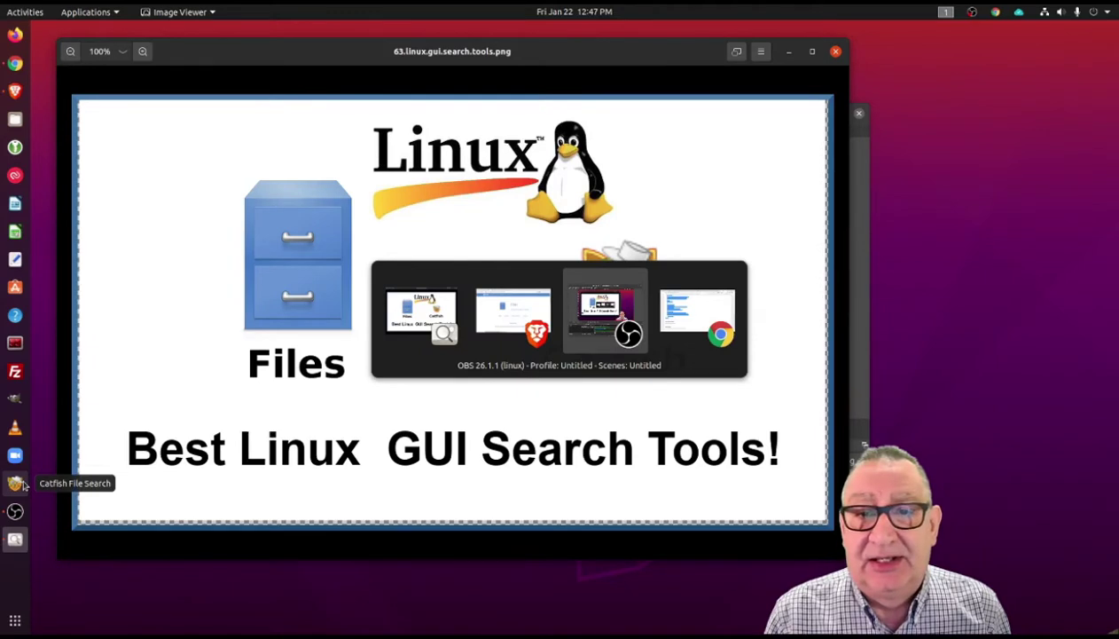
pyautogui.hotkey('alt', 'Tab')
pyautogui.hotkey('alt', 'Tab')
pyautogui.hotkey('alt', 'Tab')
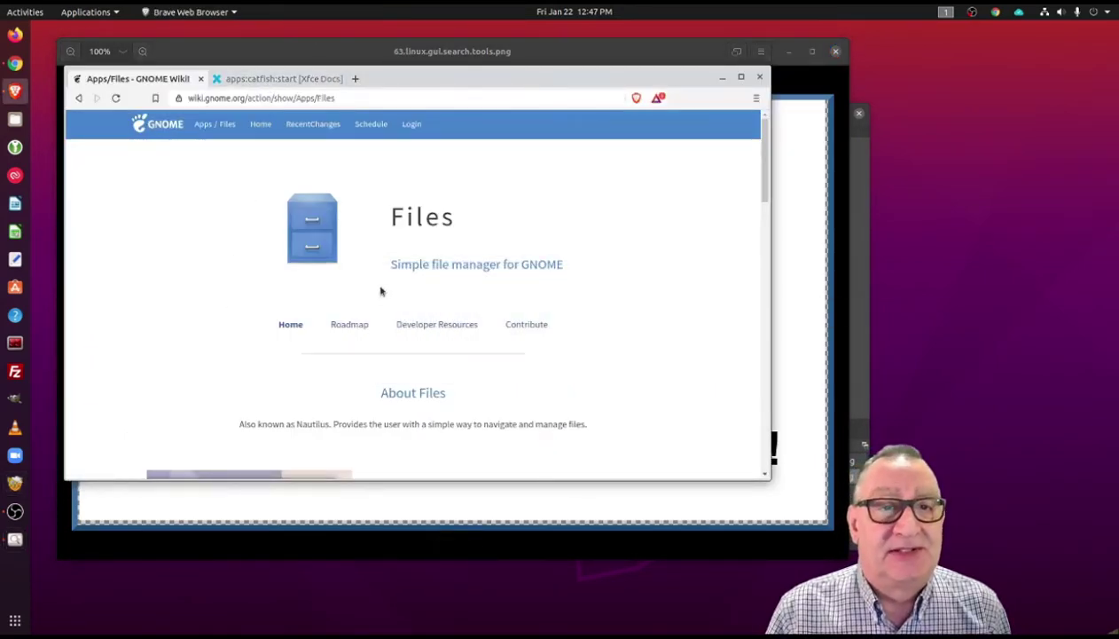
pyautogui.scroll(-10, 498, 361)
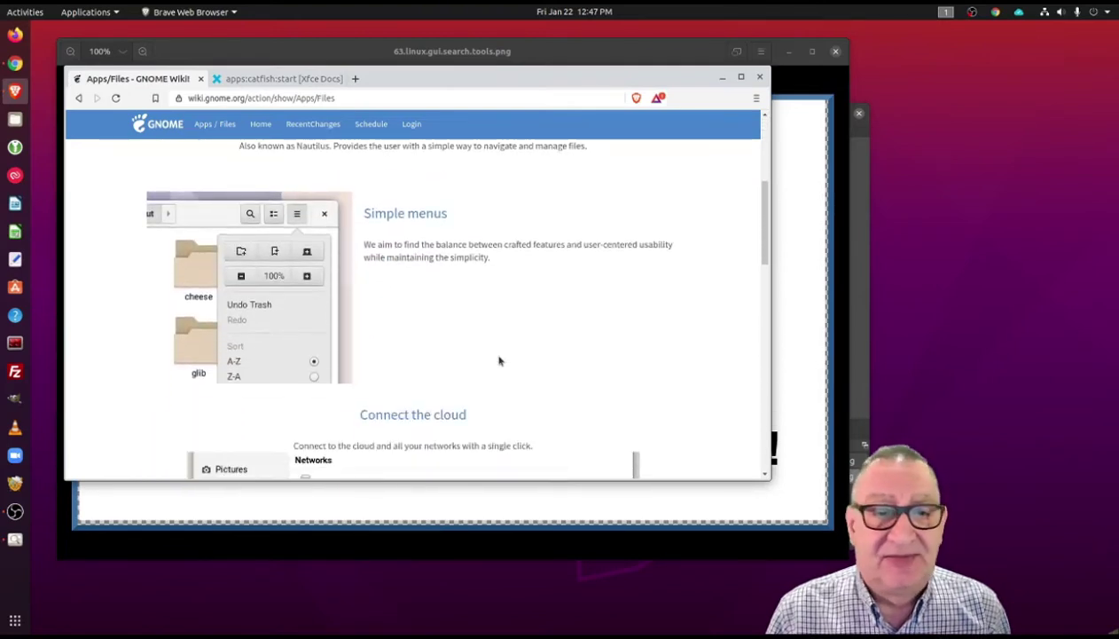
pyautogui.scroll(-3, 499, 361)
pyautogui.scroll(7, 500, 360)
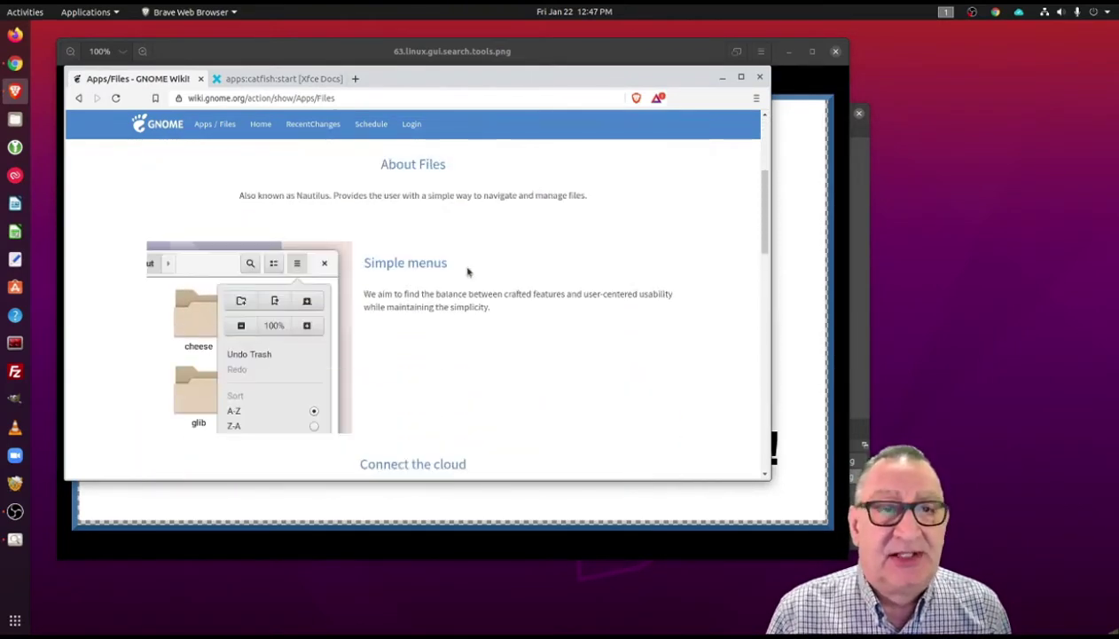
# - Open the Usage page of the Xfce Catfish documentation and read through its interface and filter sections
pyautogui.click(293, 80)
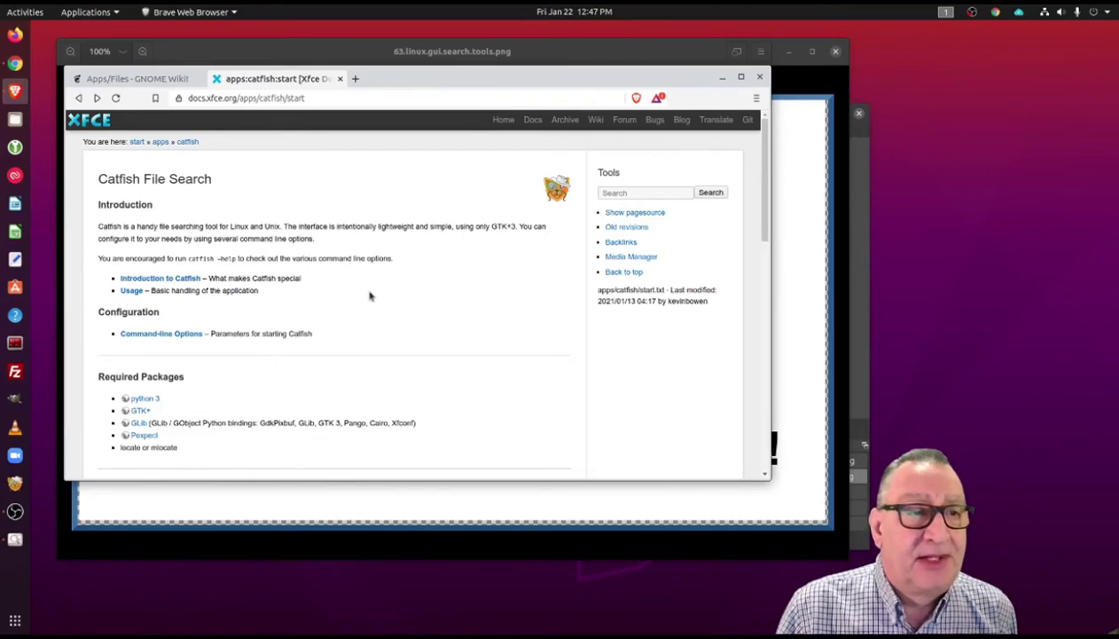
pyautogui.click(132, 291)
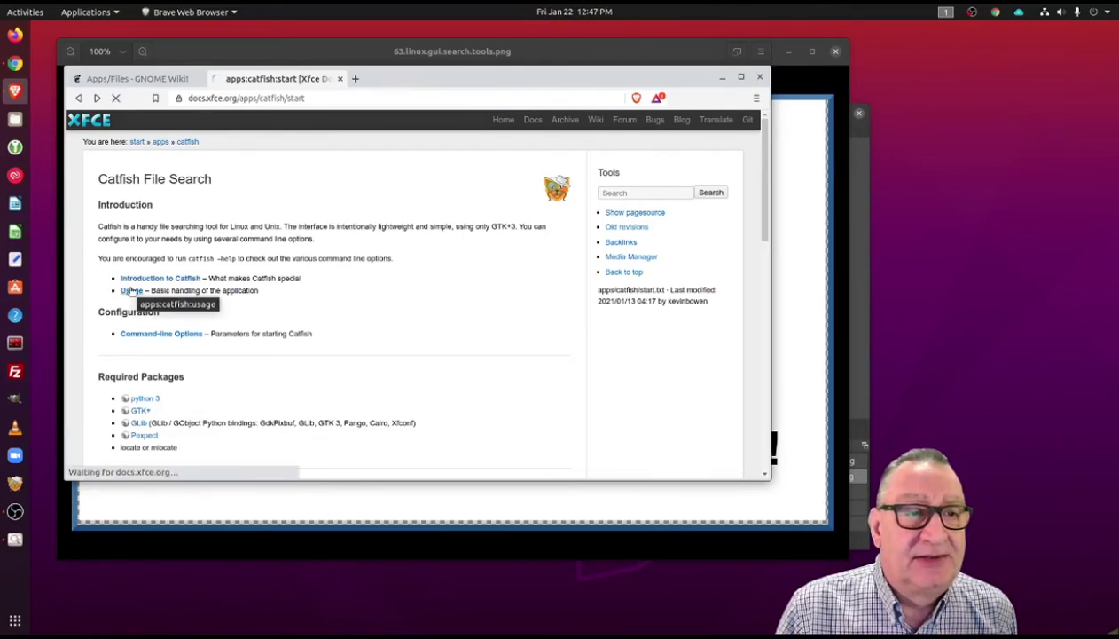
pyautogui.scroll(-1, 263, 291)
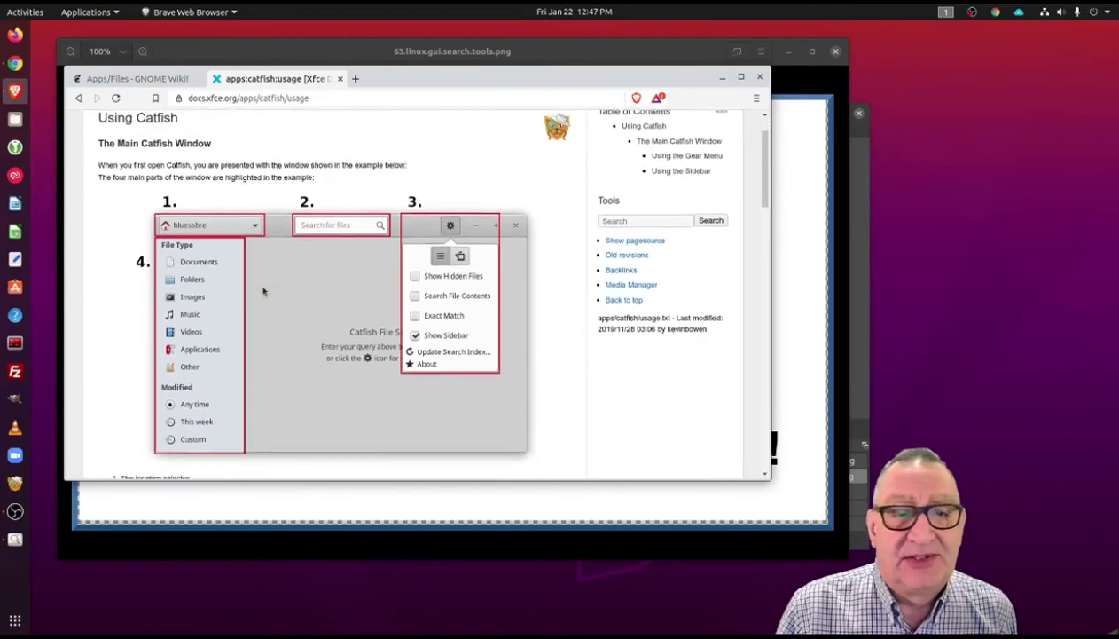
pyautogui.scroll(-4, 263, 291)
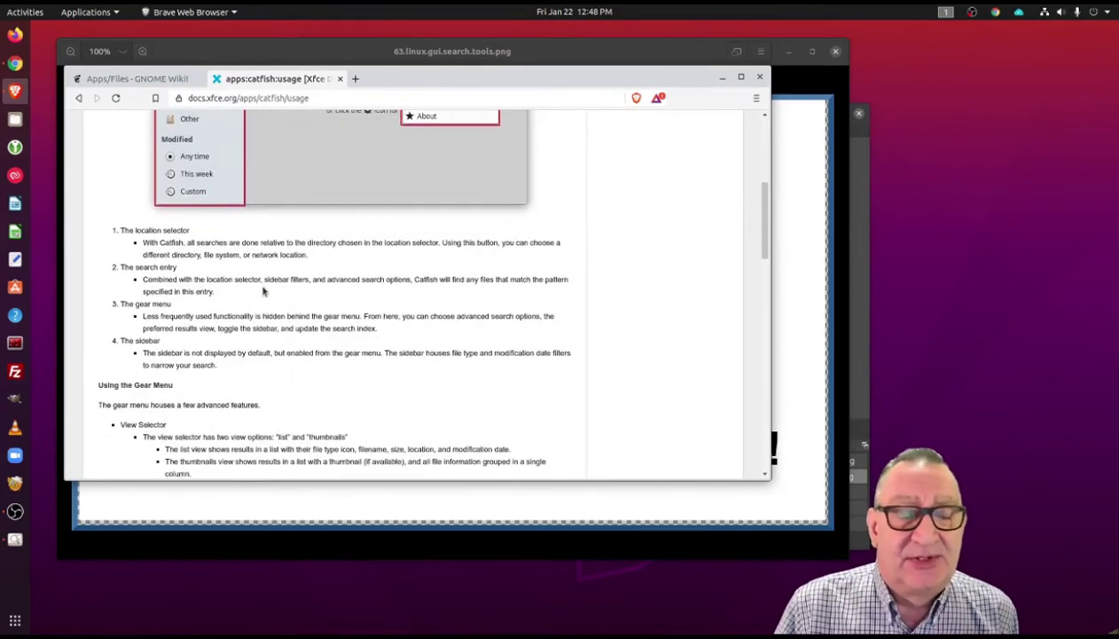
pyautogui.scroll(-10, 262, 291)
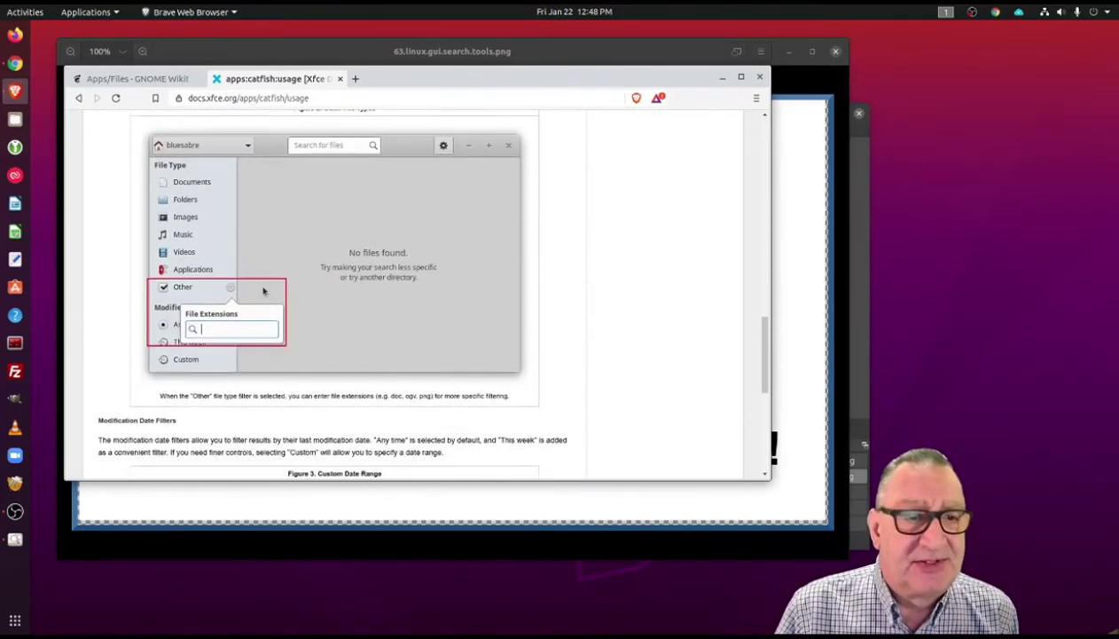
pyautogui.scroll(-3, 262, 291)
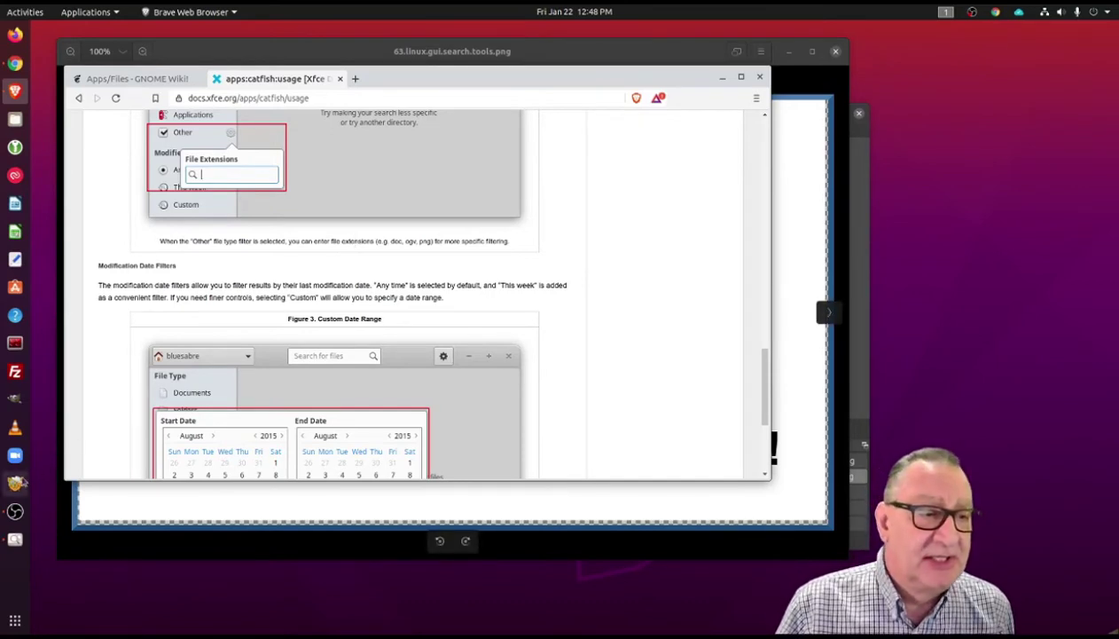
# - Launch Catfish File Search and view its About information, closing it when done
pyautogui.click(15, 483)
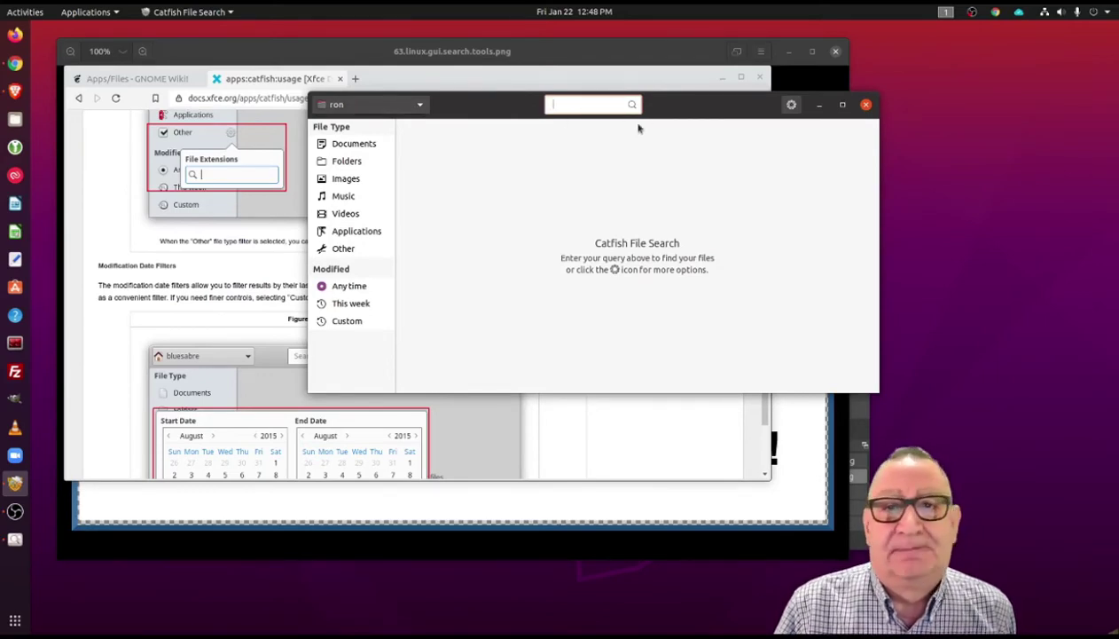
pyautogui.click(791, 105)
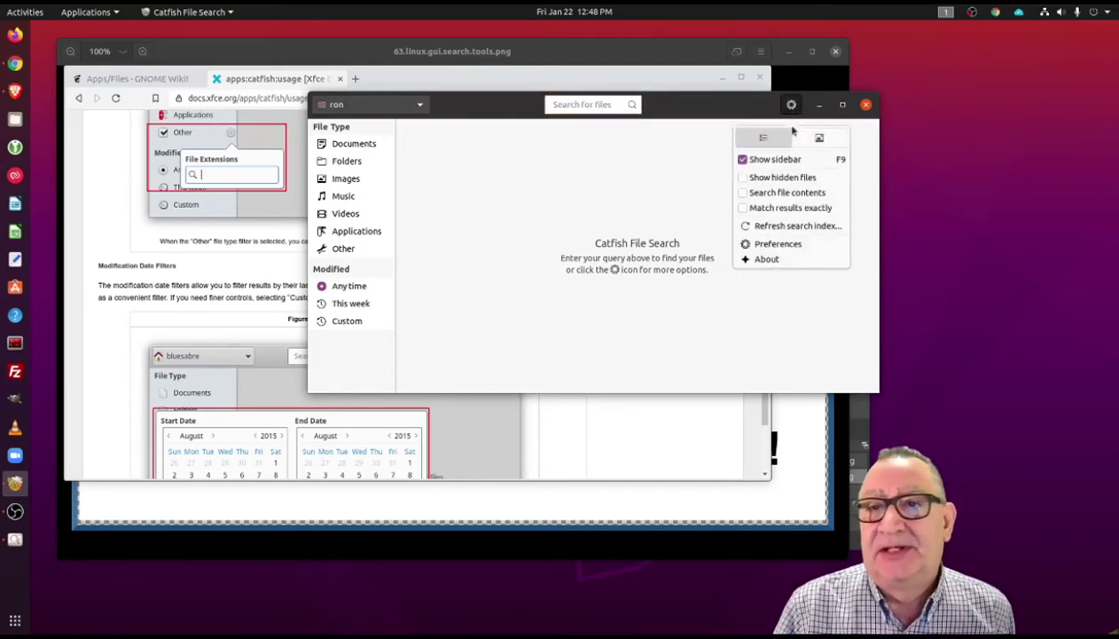
pyautogui.click(767, 259)
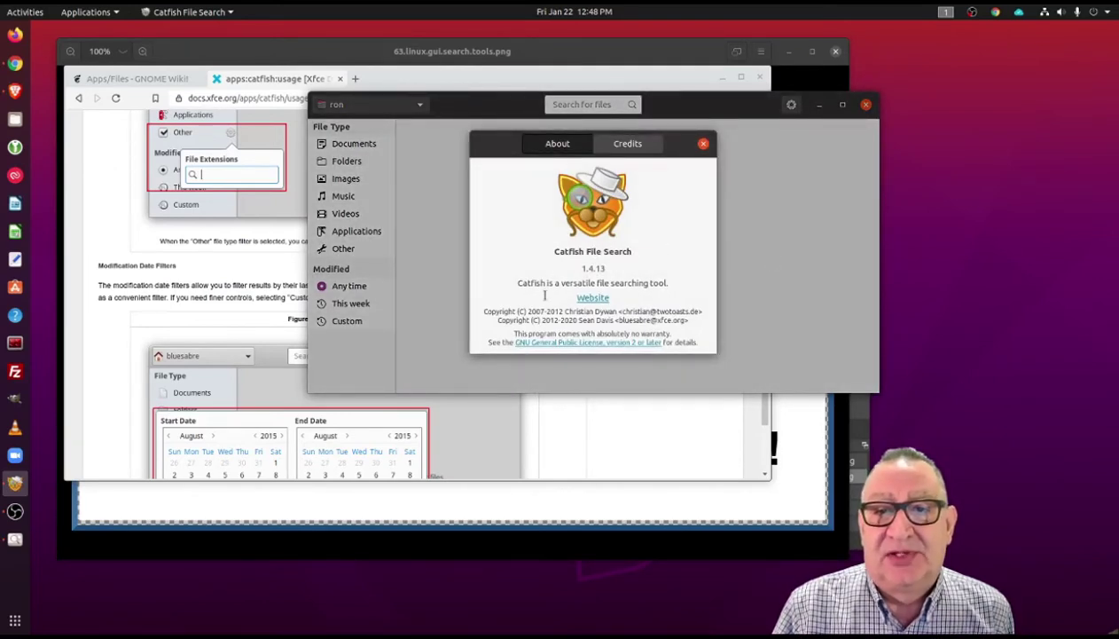
pyautogui.click(704, 144)
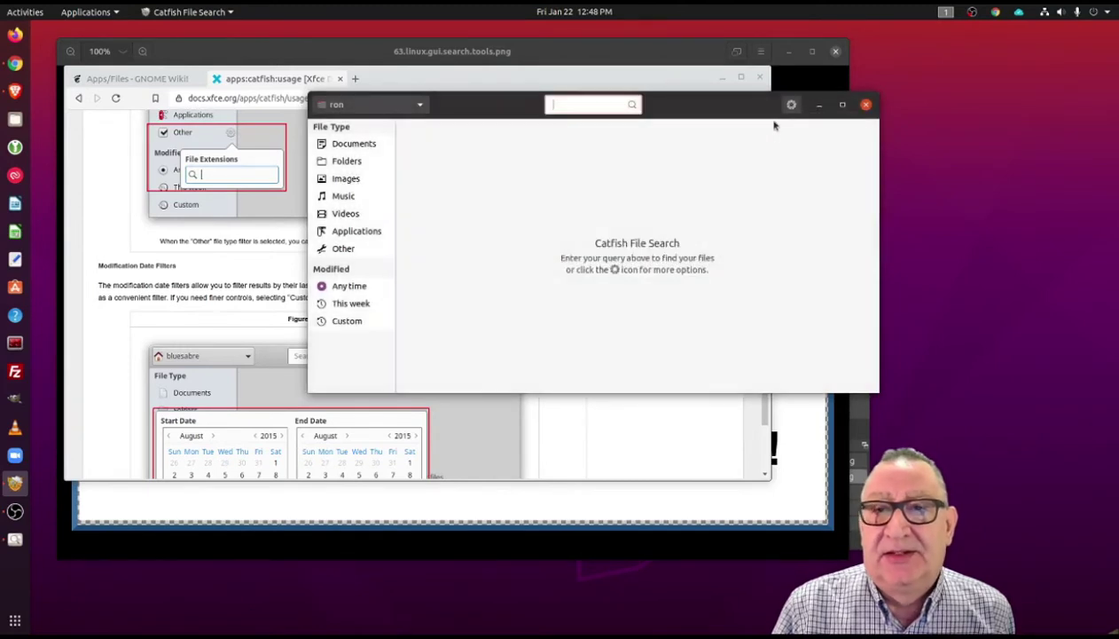
# - Hide and redisplay the Catfish sidebar, and enable searching of file contents
pyautogui.click(791, 104)
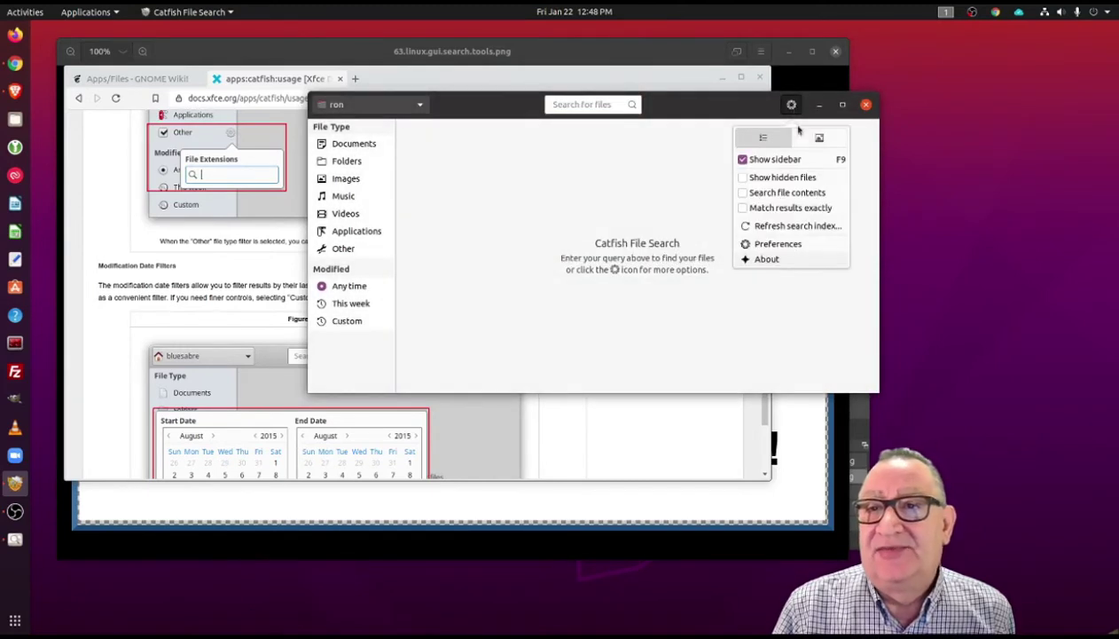
pyautogui.click(742, 160)
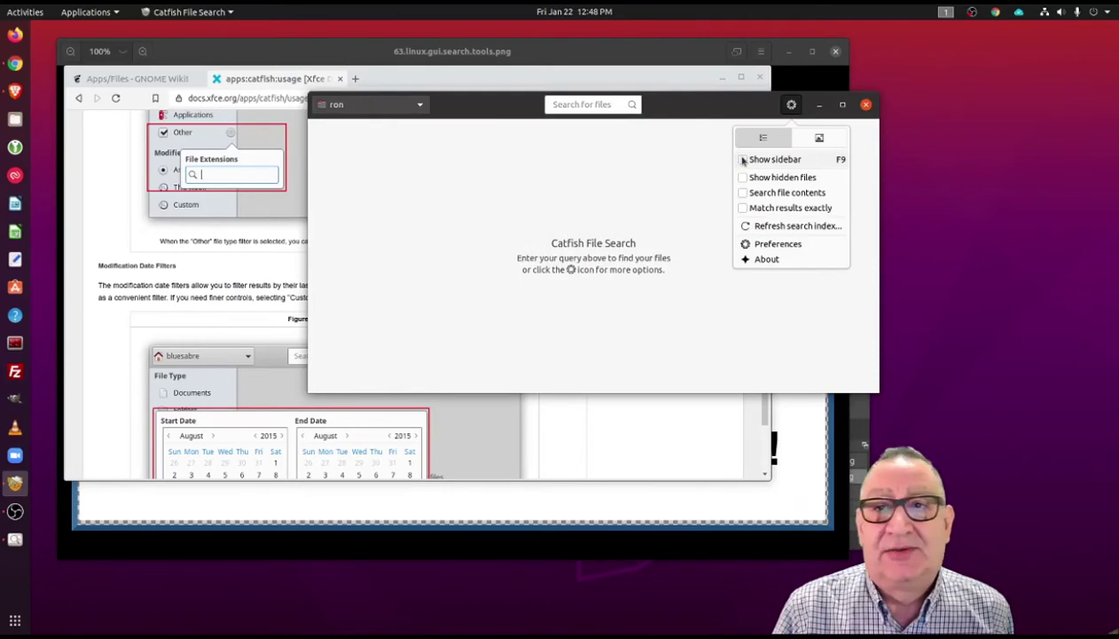
pyautogui.click(743, 160)
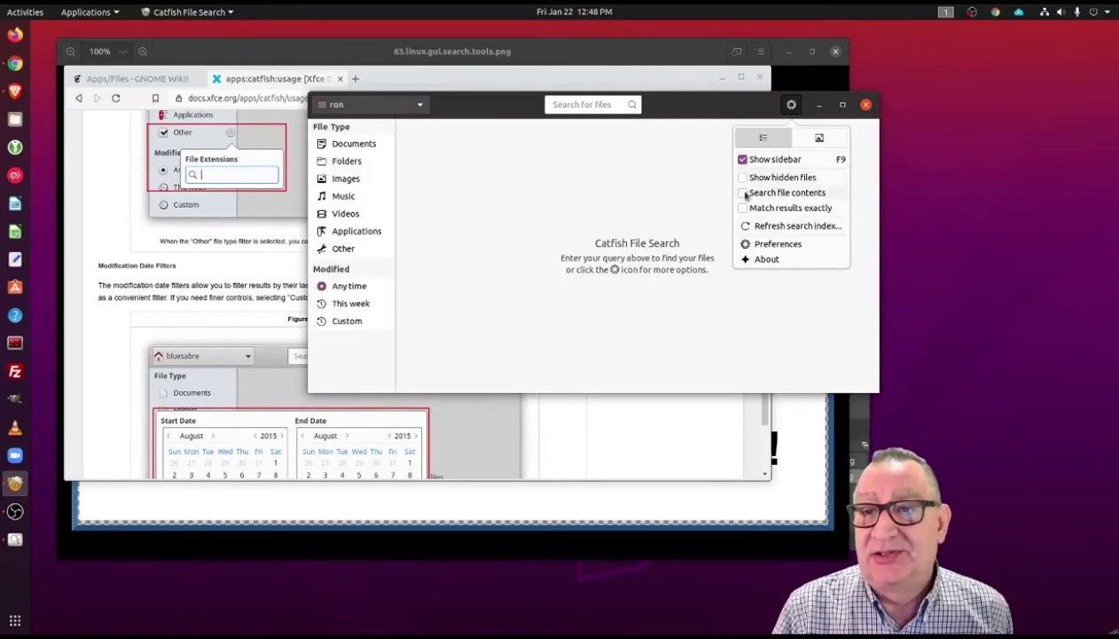
pyautogui.click(744, 193)
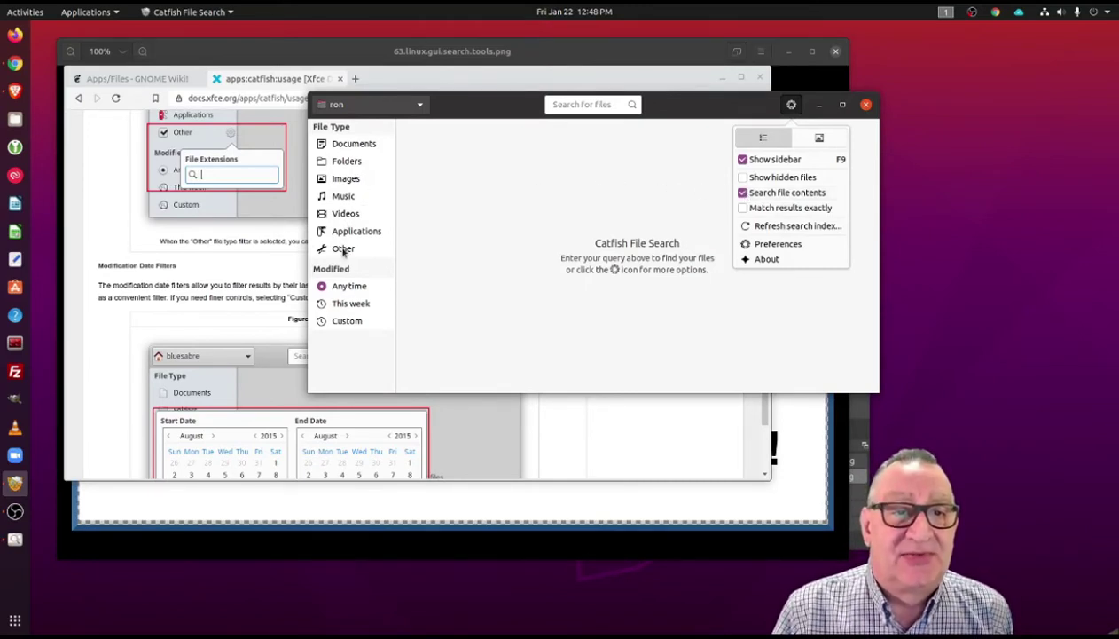
# - Select the Custom modification date filter and enable the Other file type, leaving its dates and file extensions unedited
pyautogui.click(344, 325)
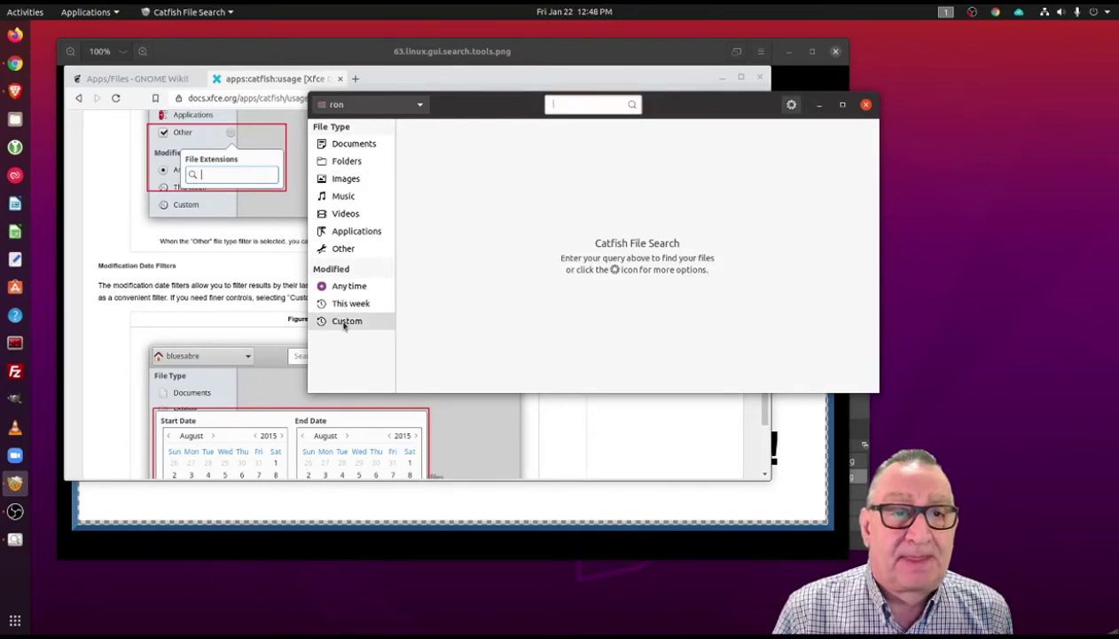
pyautogui.click(345, 325)
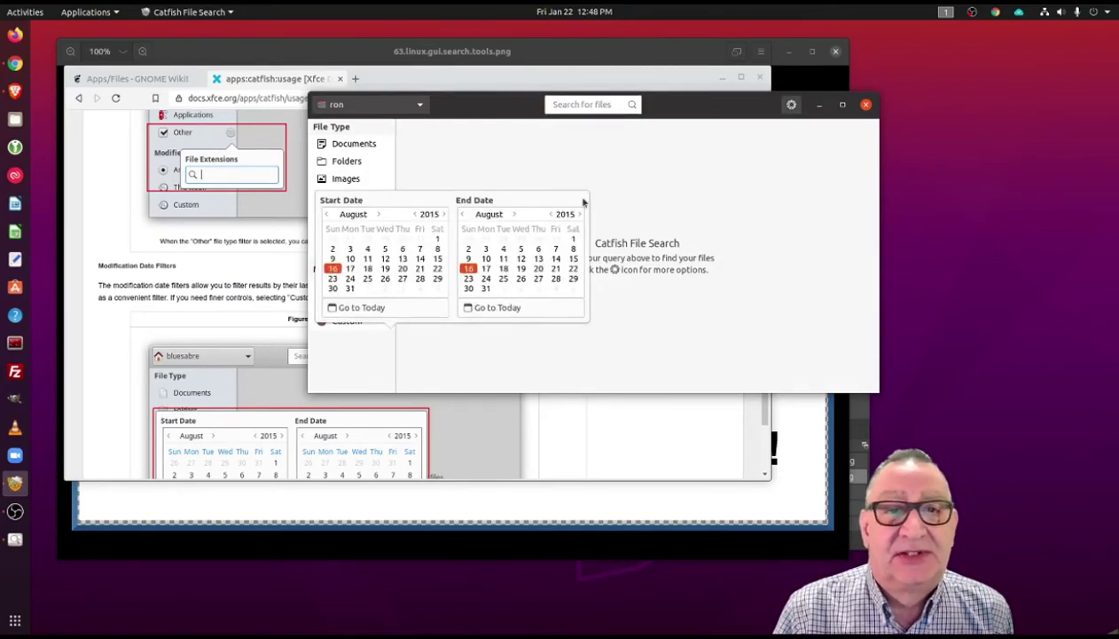
pyautogui.click(646, 187)
pyautogui.click(344, 252)
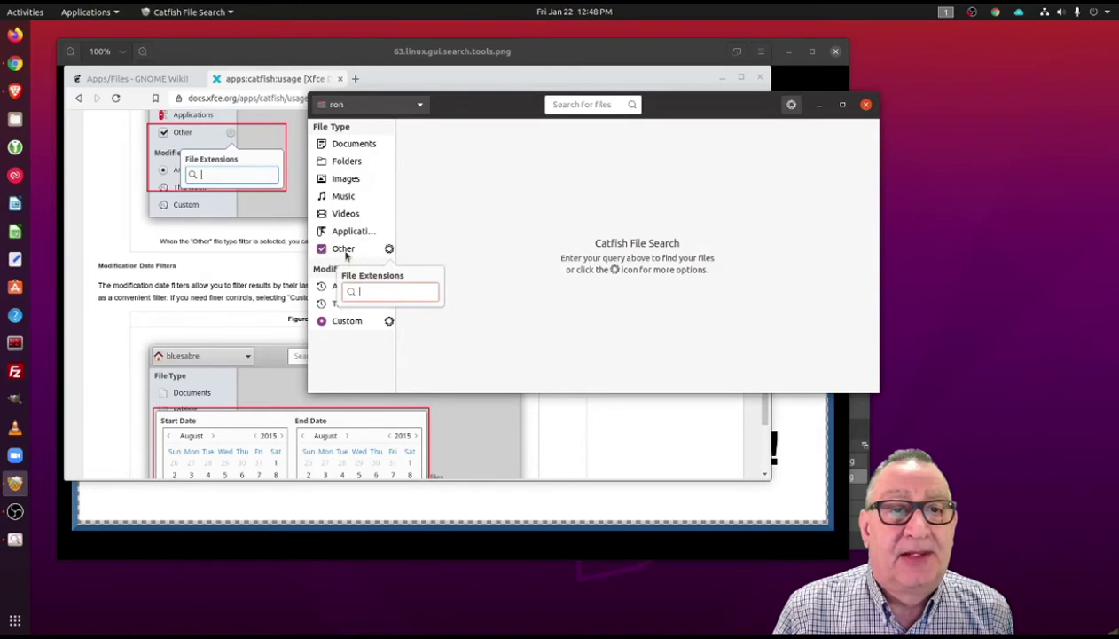
pyautogui.click(458, 218)
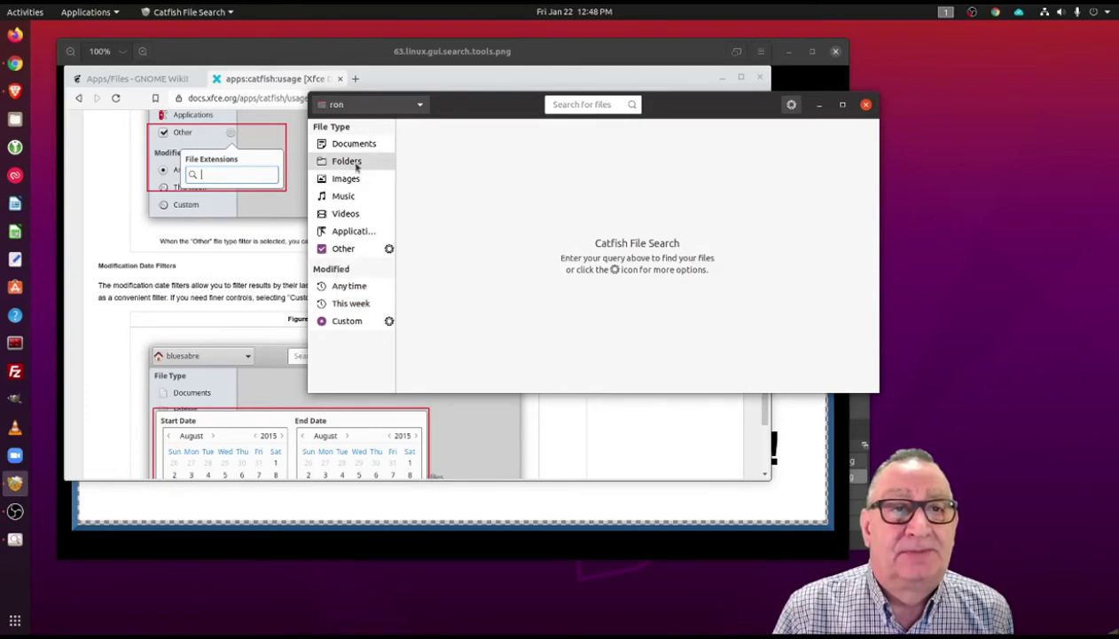
# - Set the search location to the Documents folder and enable the Documents and Videos file types
pyautogui.click(410, 108)
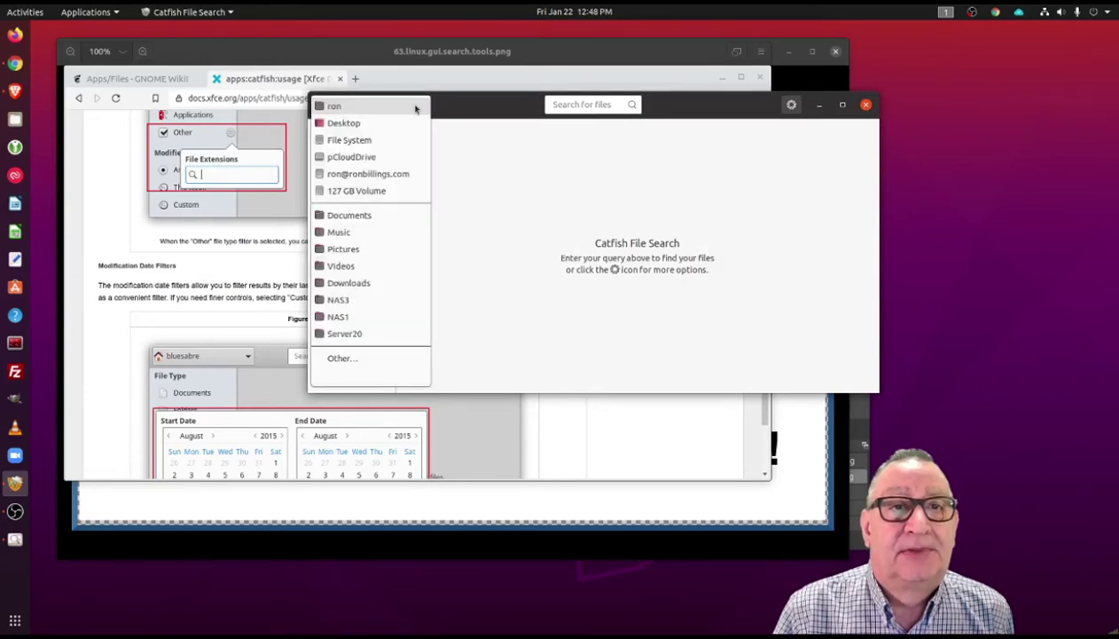
pyautogui.click(375, 218)
pyautogui.click(373, 146)
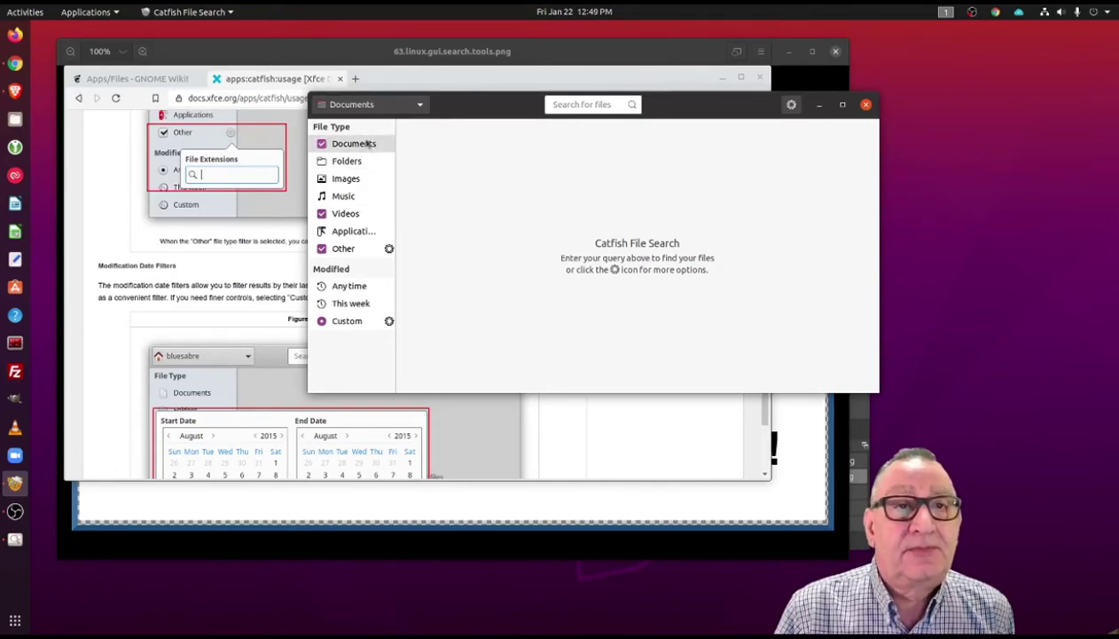
# - Set the search location to the temp folder inside Documents by browsing for another directory
pyautogui.click(420, 106)
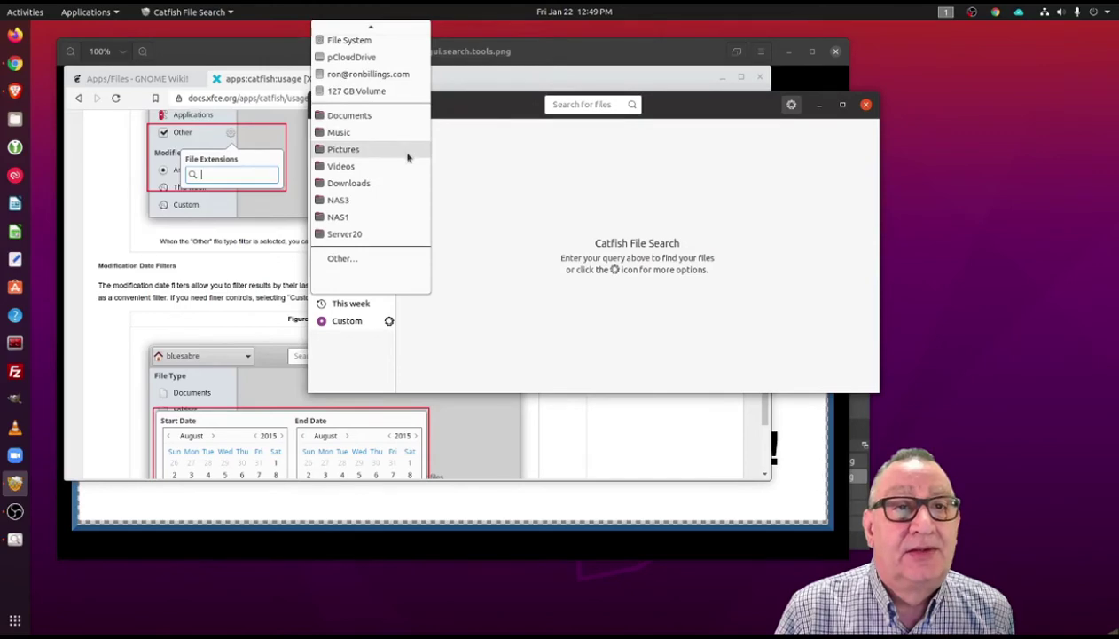
pyautogui.scroll(-2, 400, 176)
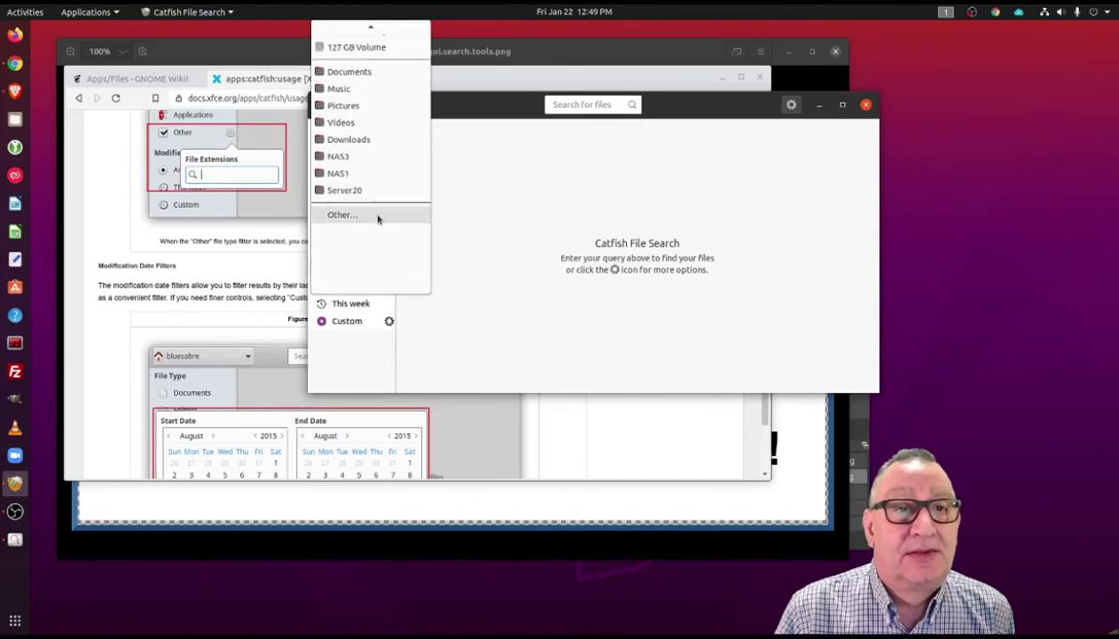
pyautogui.click(373, 219)
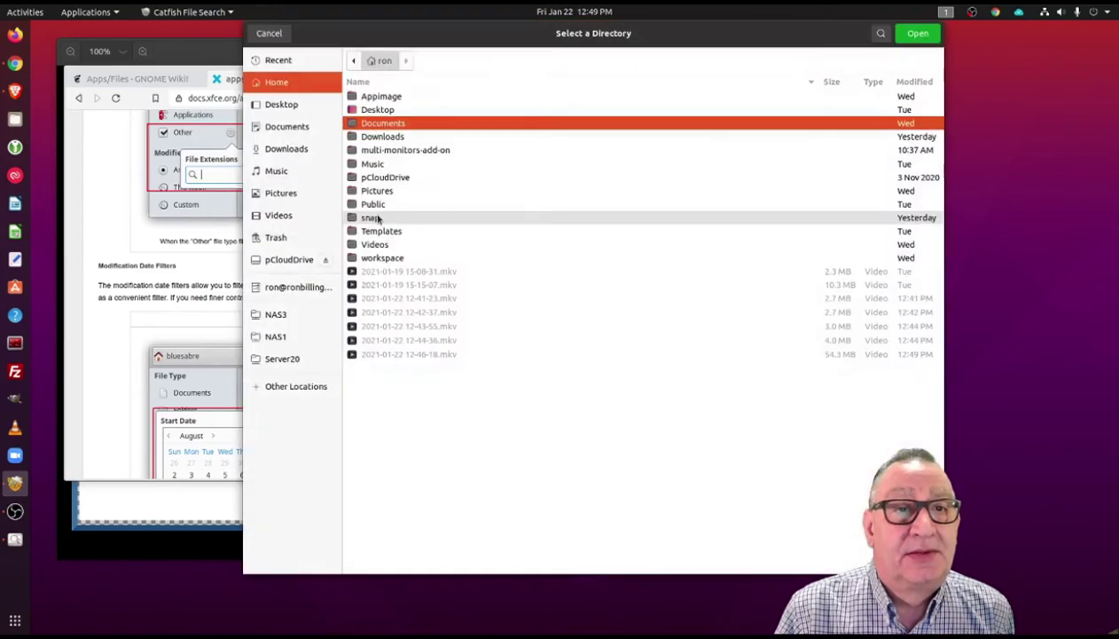
pyautogui.doubleClick(390, 124)
pyautogui.doubleClick(398, 325)
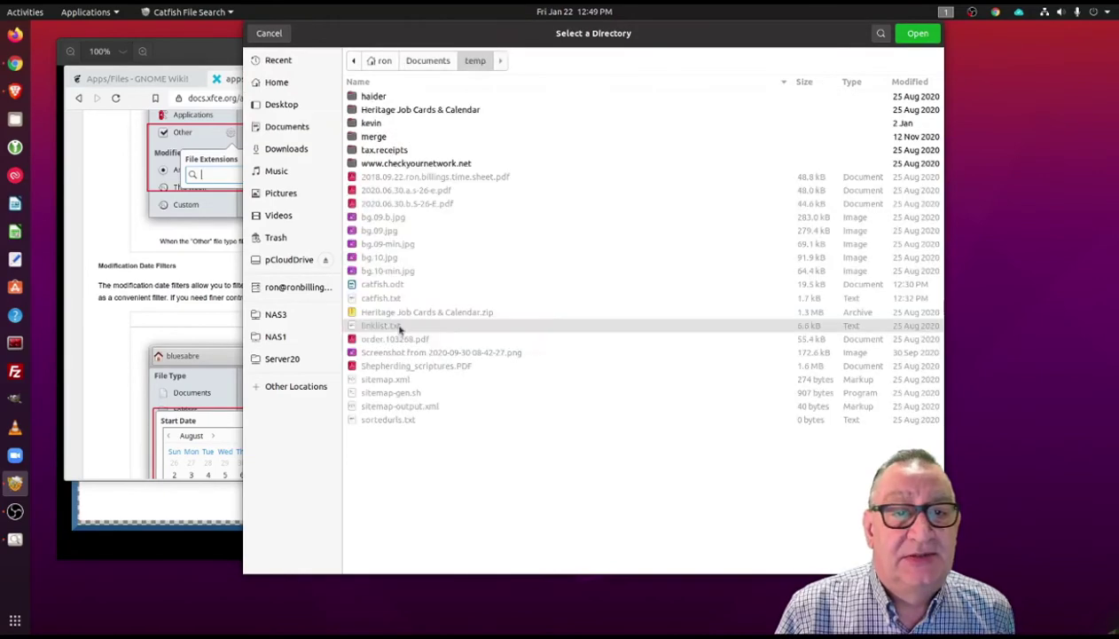
pyautogui.click(913, 33)
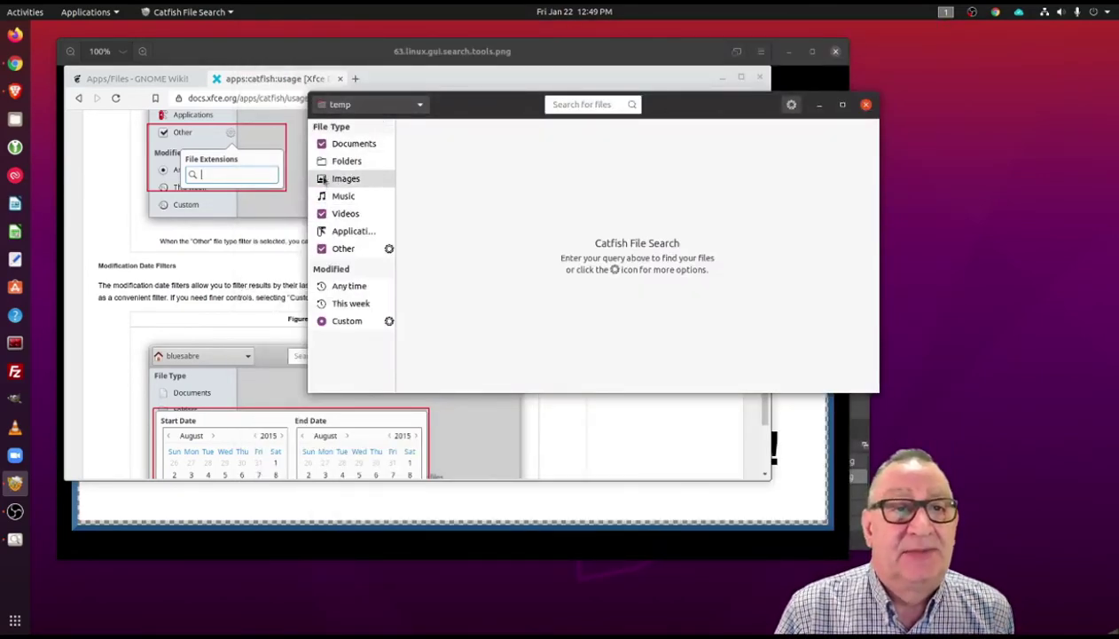
# - Disable the Videos and Other file types and set the modification date filter to Any time
pyautogui.click(322, 213)
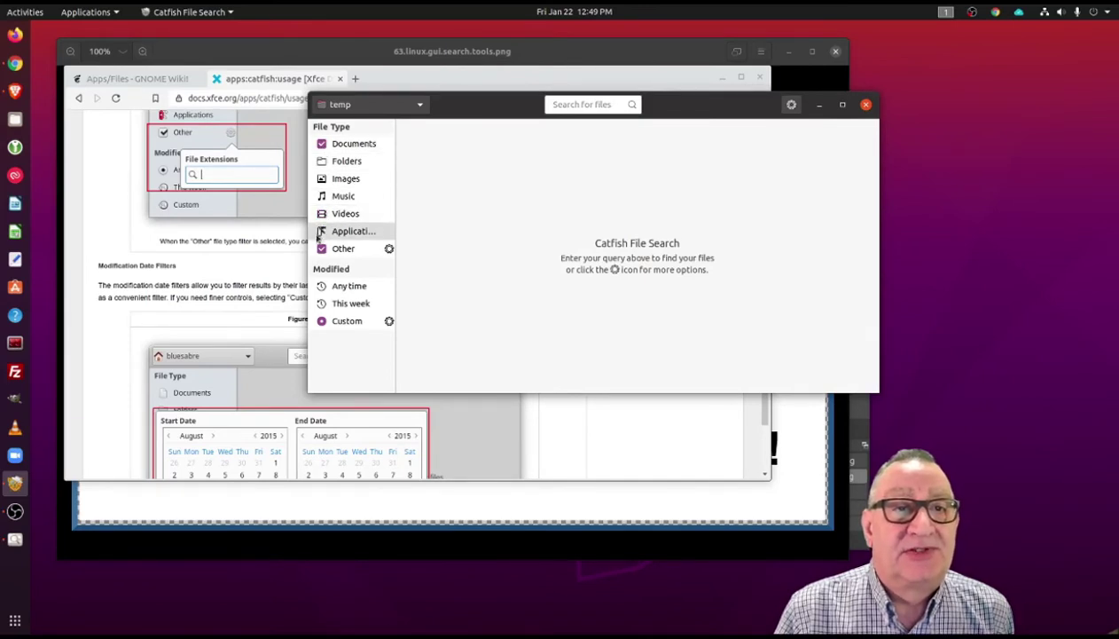
pyautogui.click(322, 249)
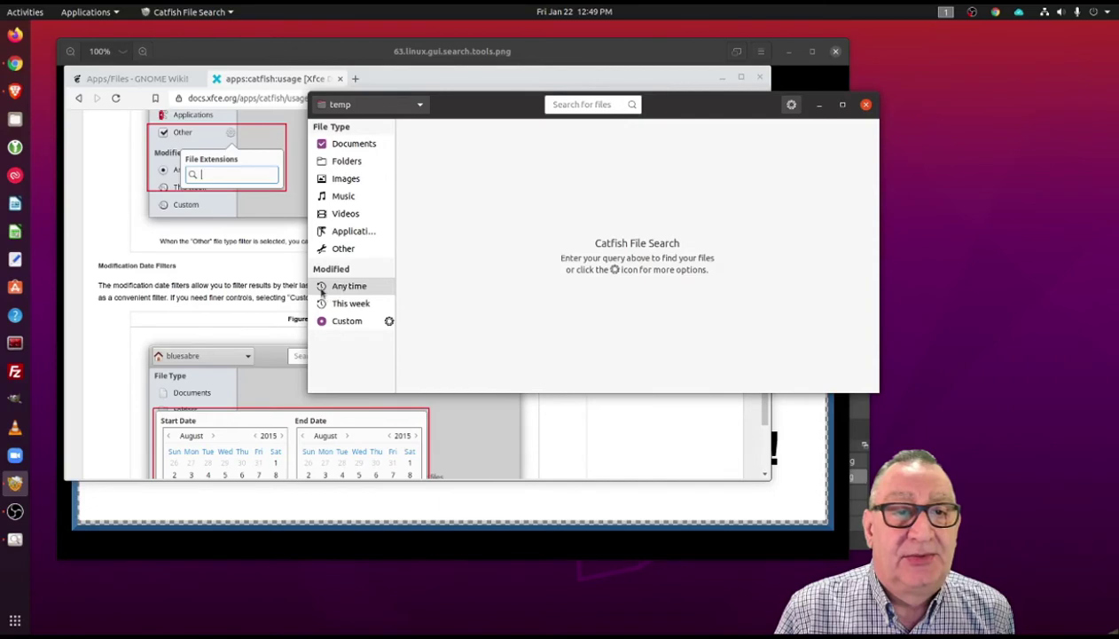
pyautogui.click(321, 285)
# - Check that searching of file contents is enabled, and search the temp folder for "russia"
pyautogui.click(575, 103)
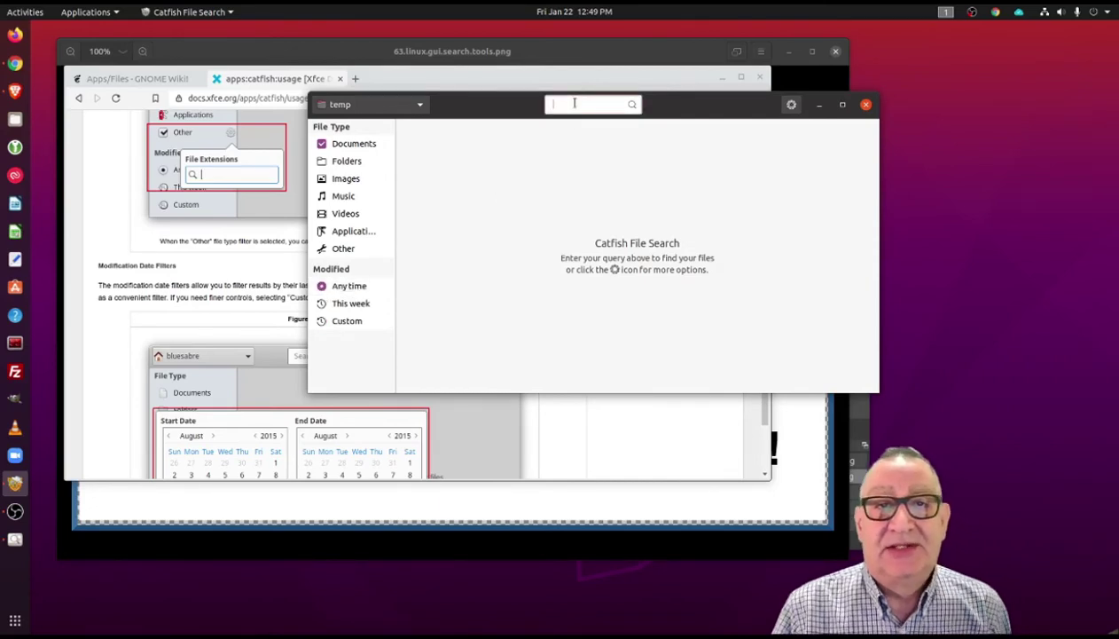
pyautogui.click(791, 105)
pyautogui.click(749, 195)
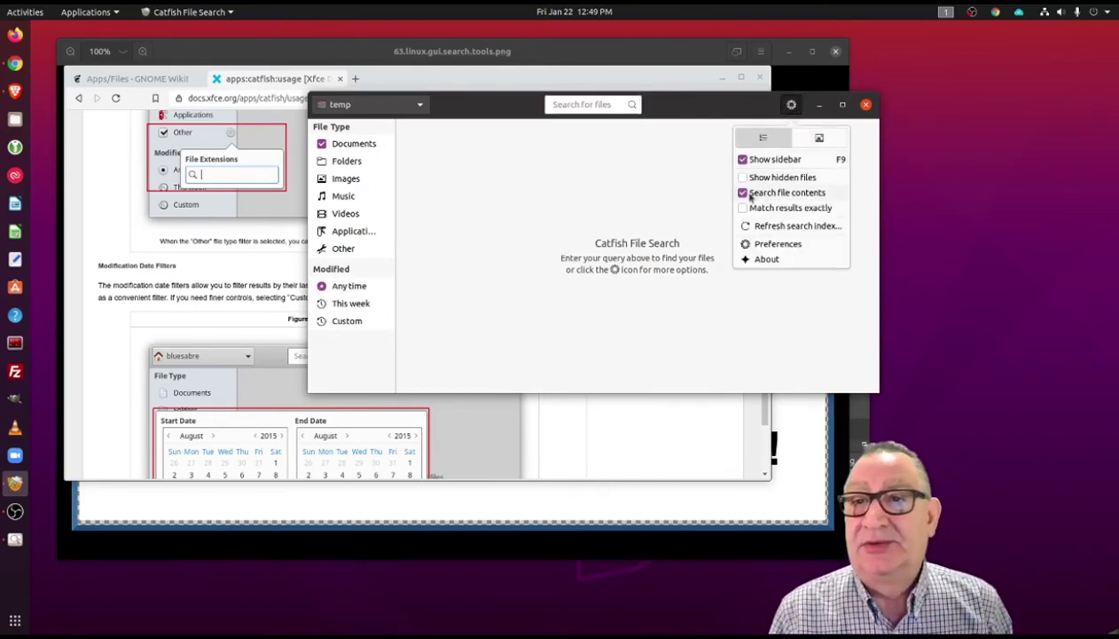
pyautogui.click(603, 106)
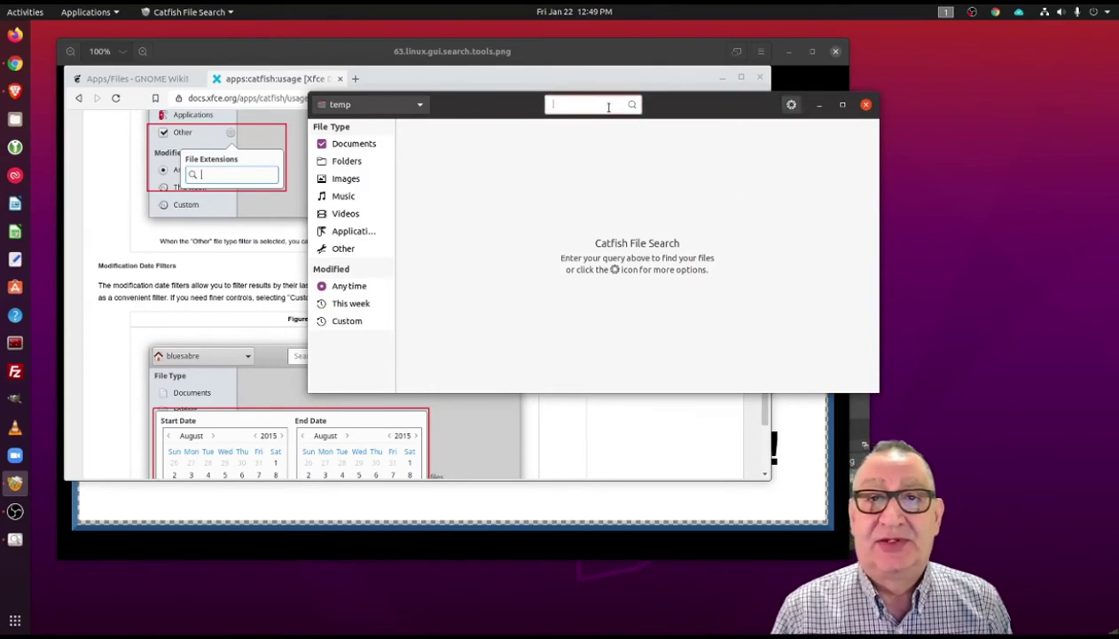
pyautogui.write('russia')
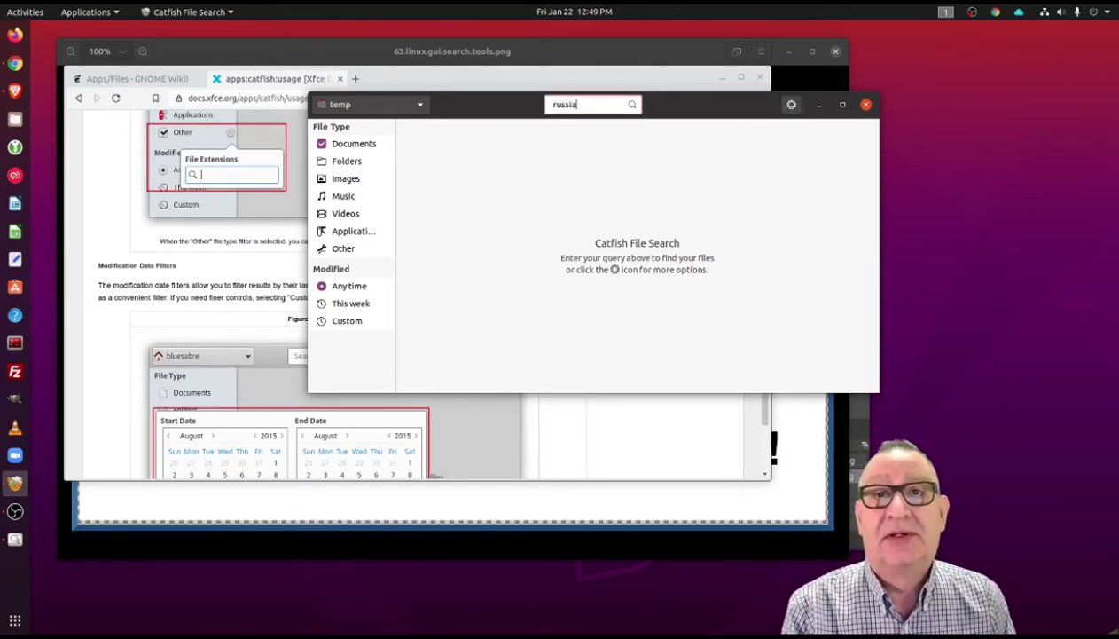
pyautogui.press('Return')
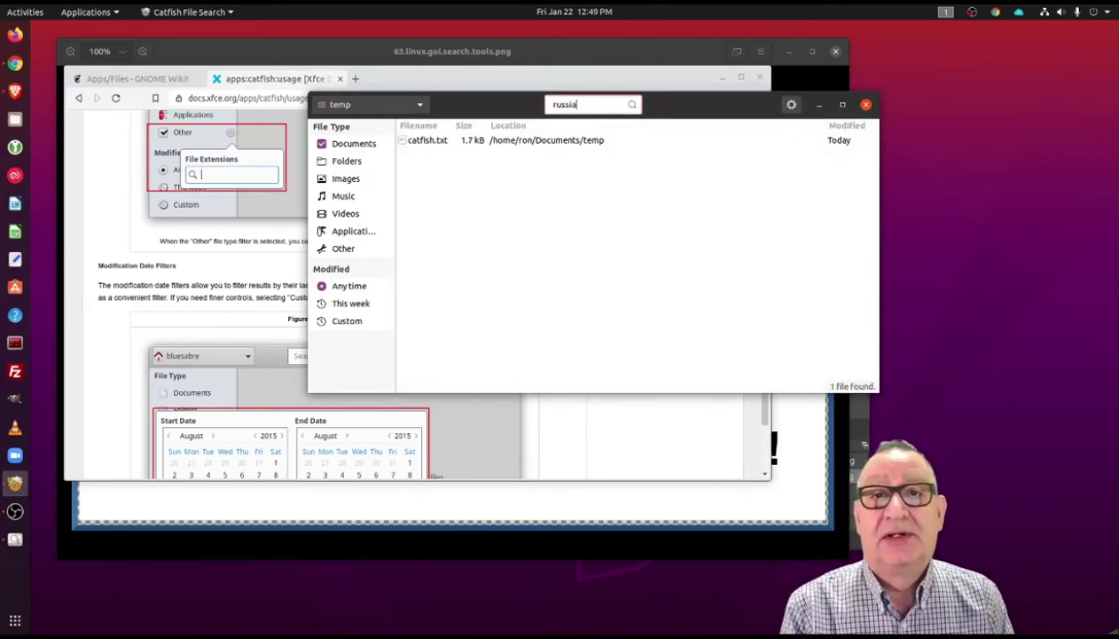
# - Open catfish.txt from the search results, highlight the word "Russian" on line 47, and close the file
pyautogui.doubleClick(485, 142)
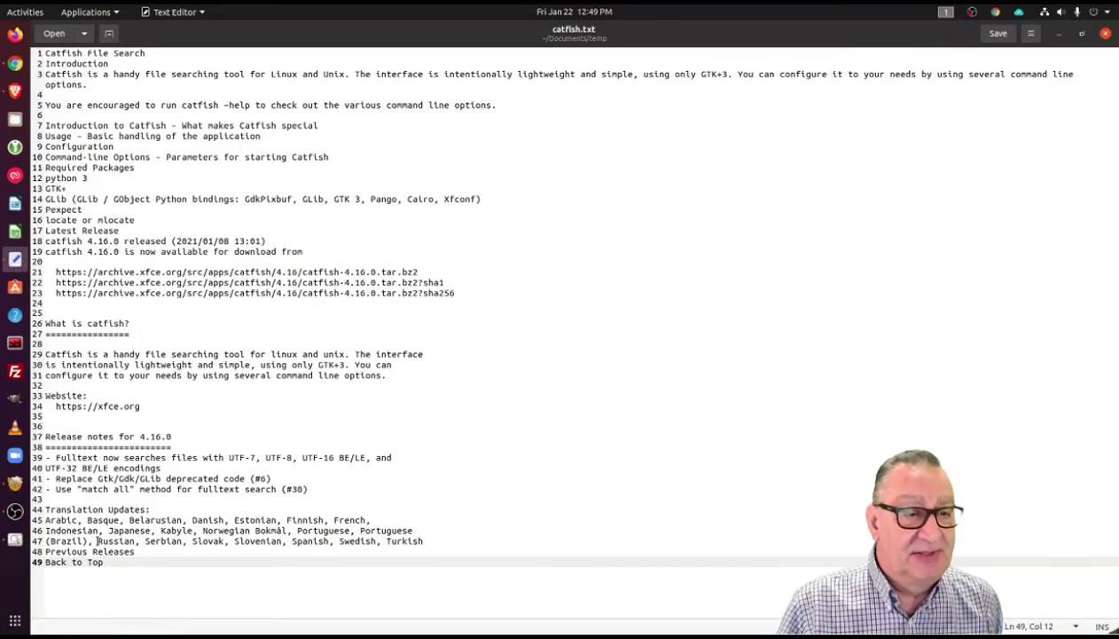
pyautogui.moveTo(97, 540); pyautogui.dragTo(140, 540)
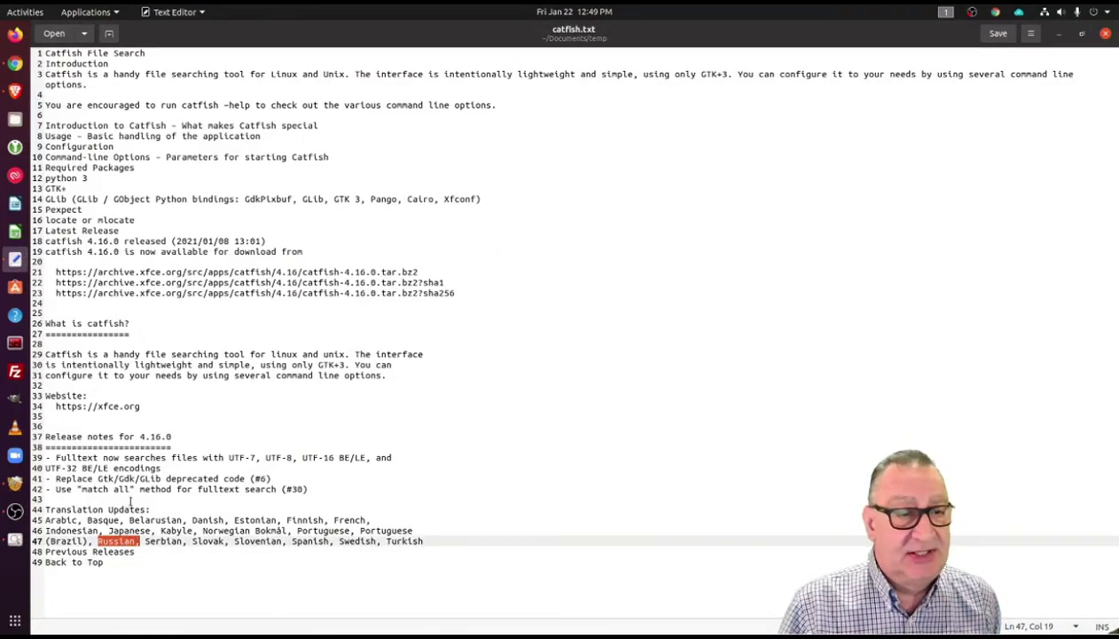
pyautogui.click(133, 476)
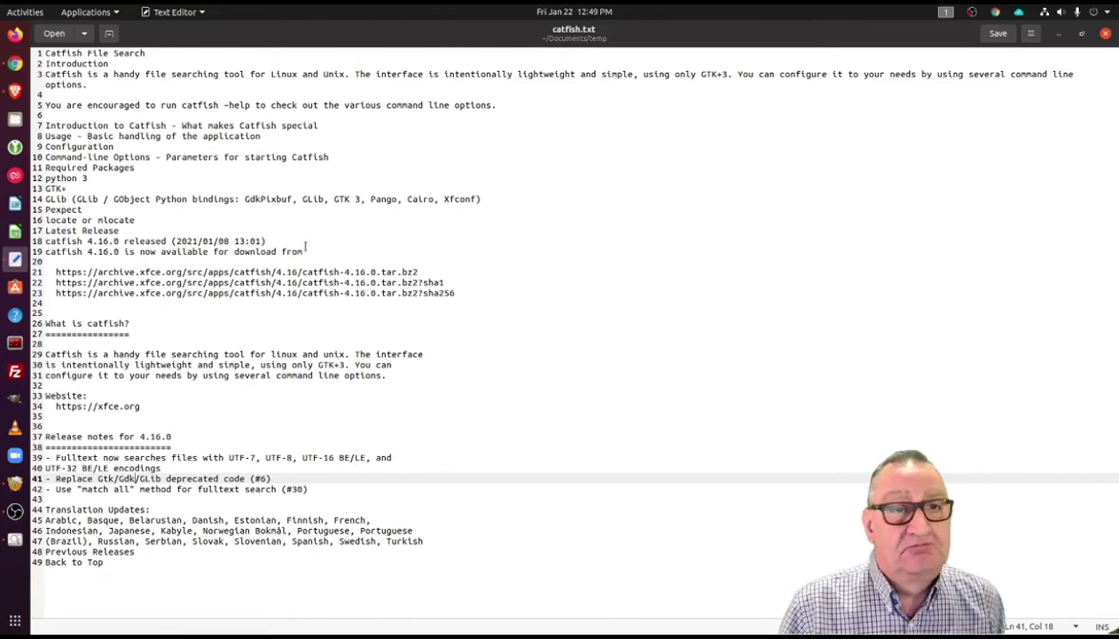
pyautogui.click(1105, 34)
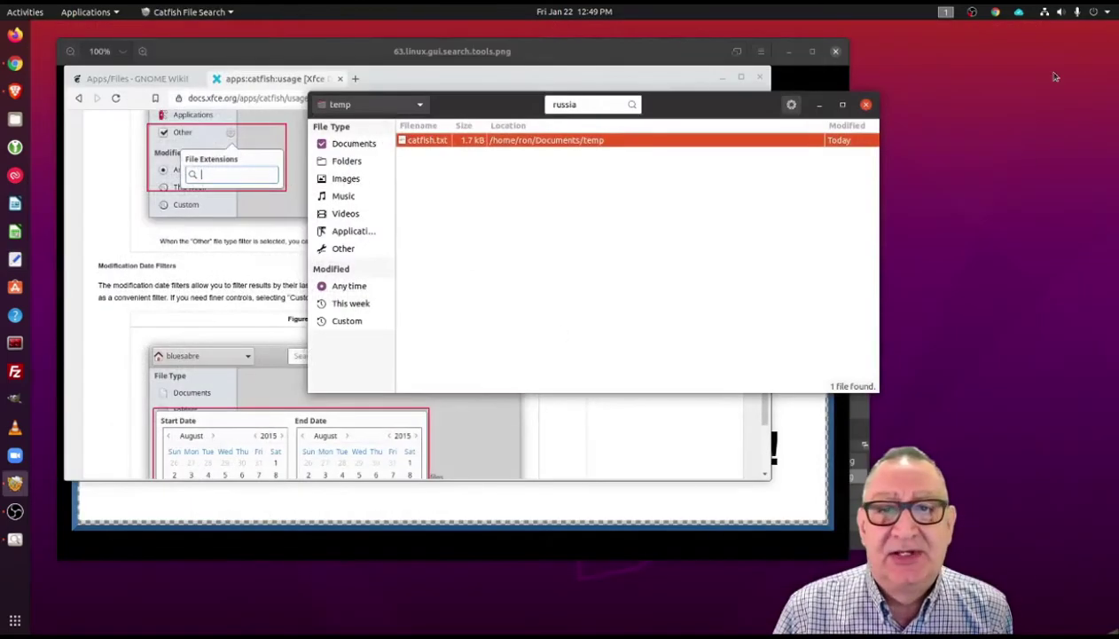